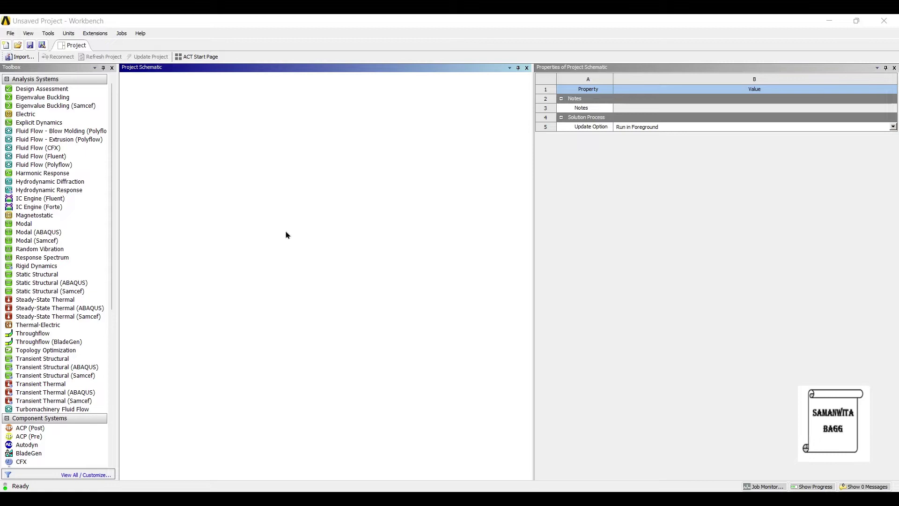
Add a Modal analysis system to the project and open its geometry in DesignModeler
click(9, 223)
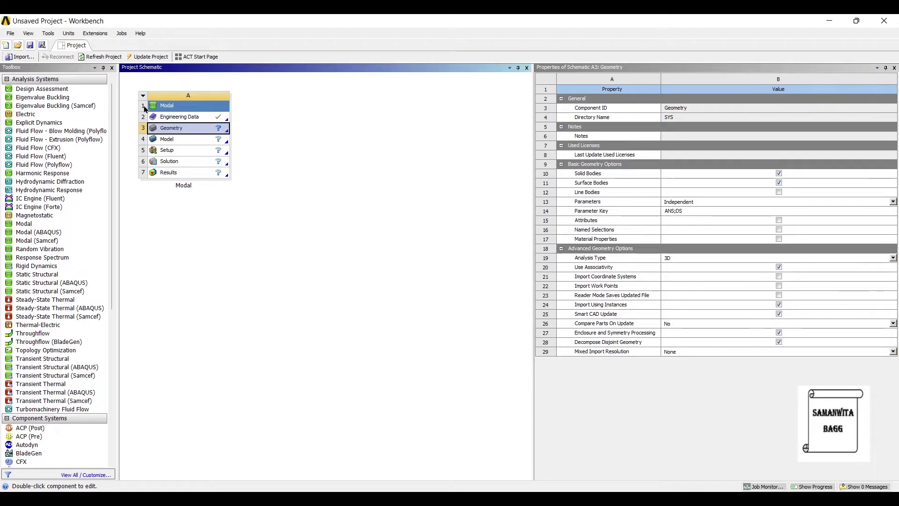
right_click(179, 127)
click(233, 144)
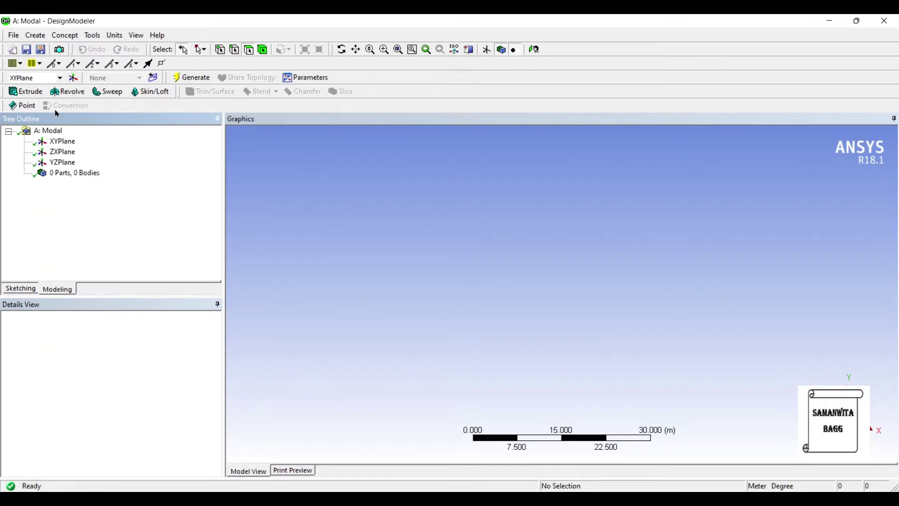
Set the length unit to millimetres and prepare the XY plane for sketching, viewed face-on
click(113, 35)
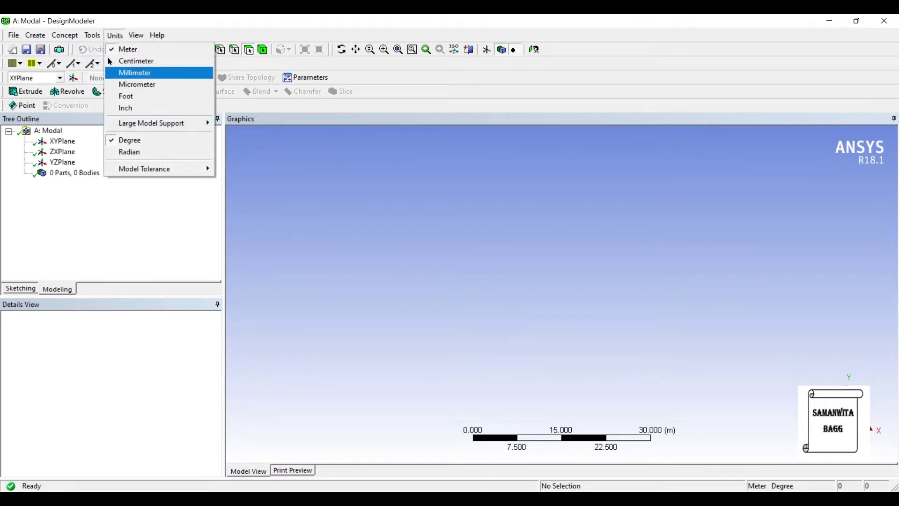
click(133, 73)
click(62, 141)
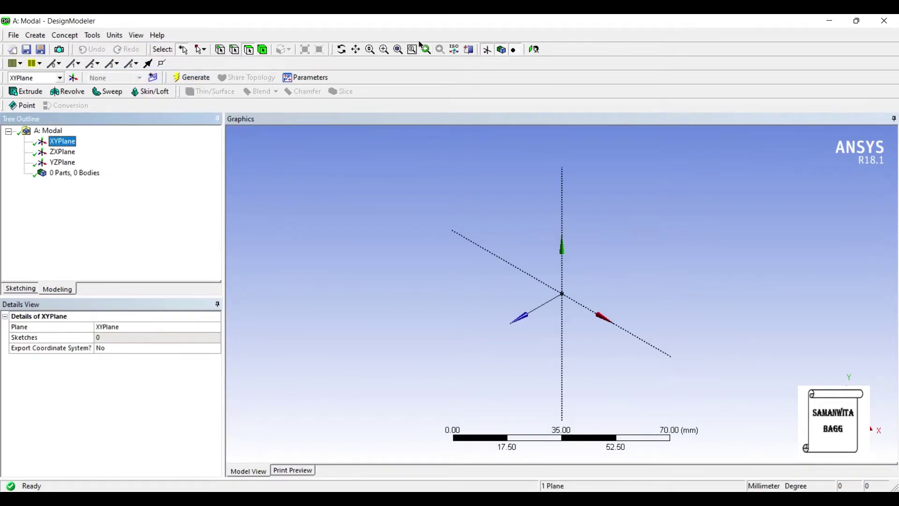
click(487, 49)
click(19, 288)
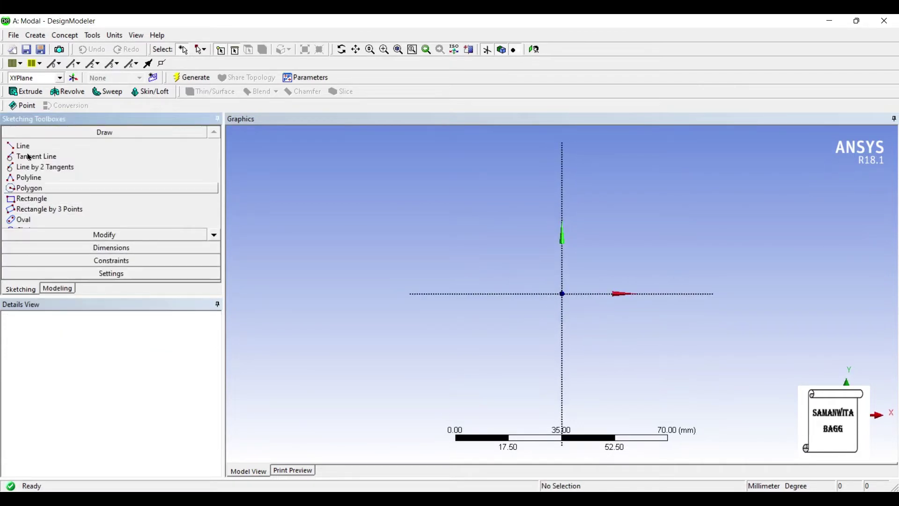
Sketch a horizontal rectangle about 93 mm by 23 mm around the origin of the XY plane
click(29, 199)
click(422, 259)
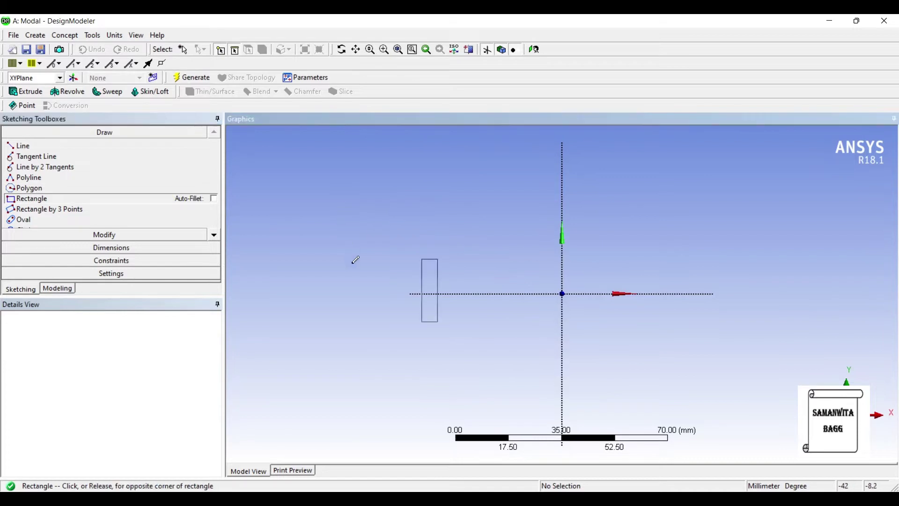
click(703, 329)
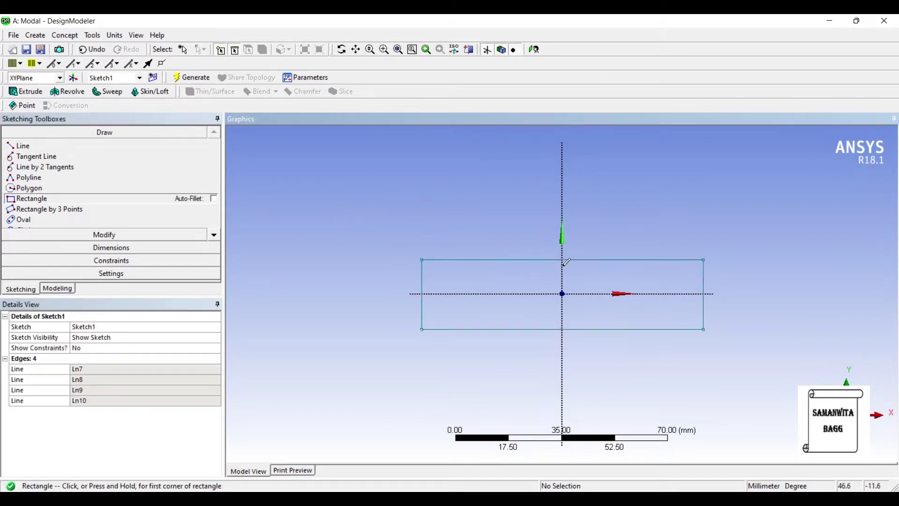
Dimension the rectangle's width and height, setting them to 200 mm and 50 mm
click(111, 247)
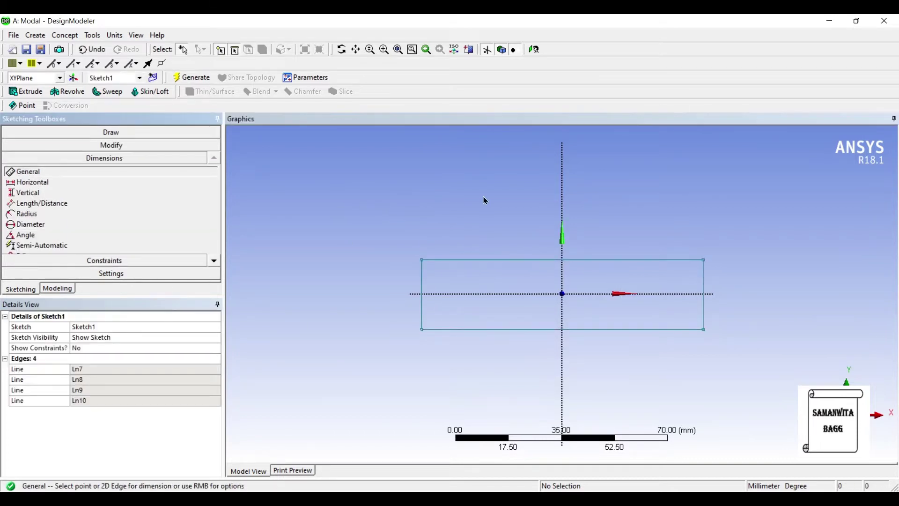
click(461, 208)
click(463, 180)
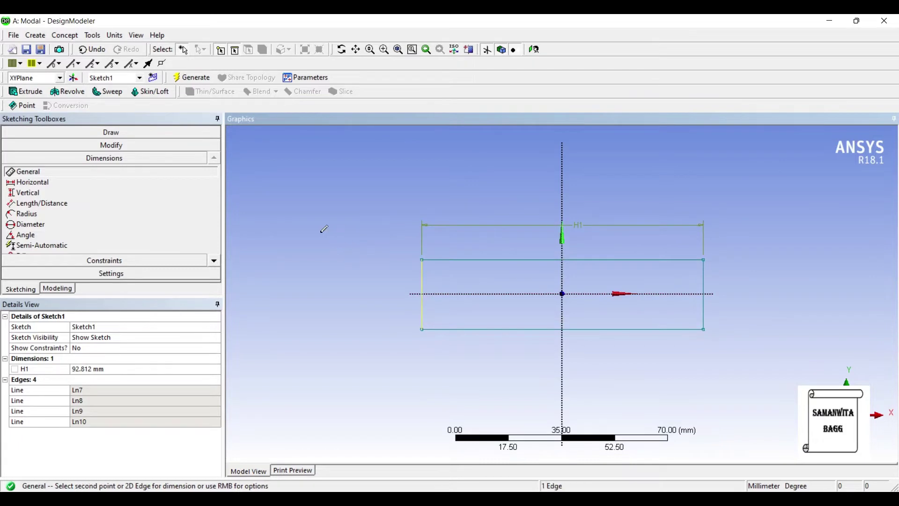
click(334, 236)
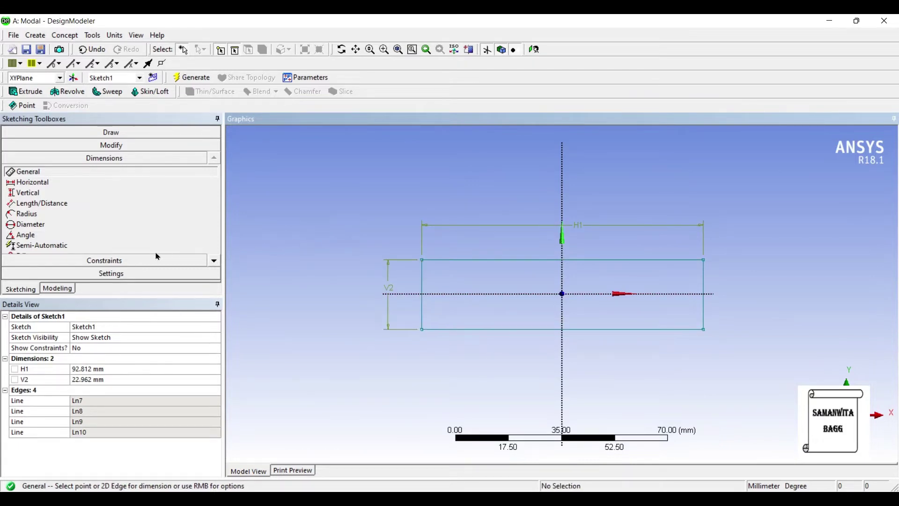
click(114, 297)
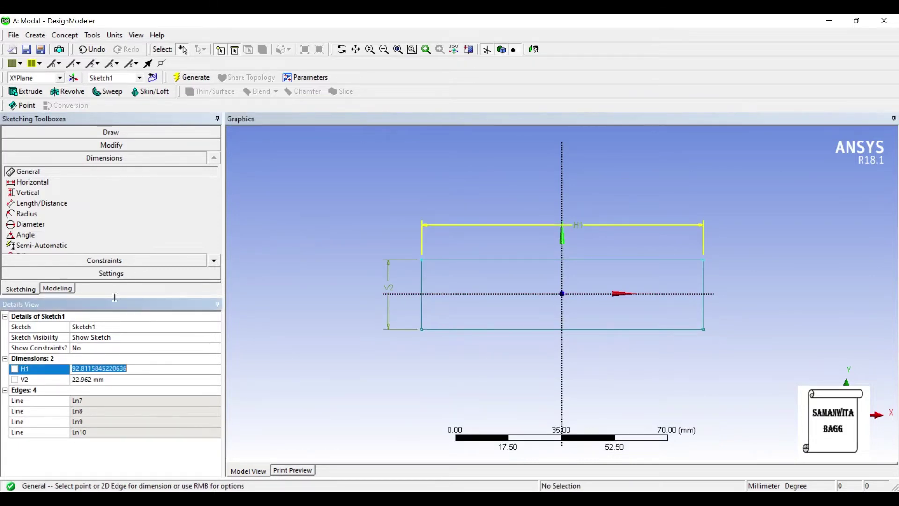
text(200)
key(Return)
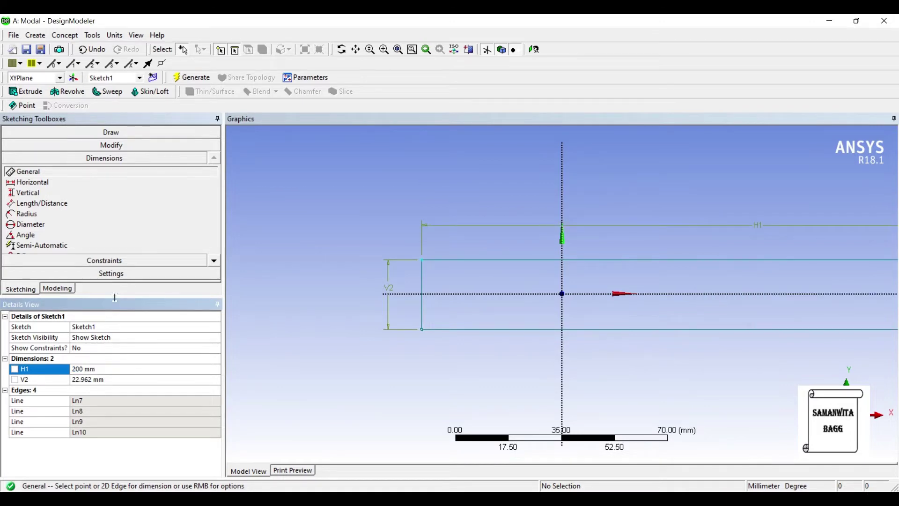
key(Down)
text(50)
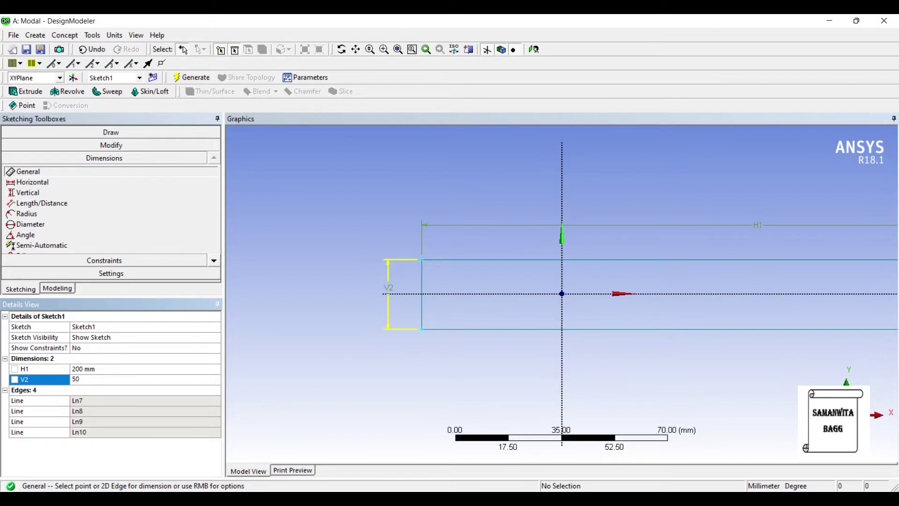
key(Return)
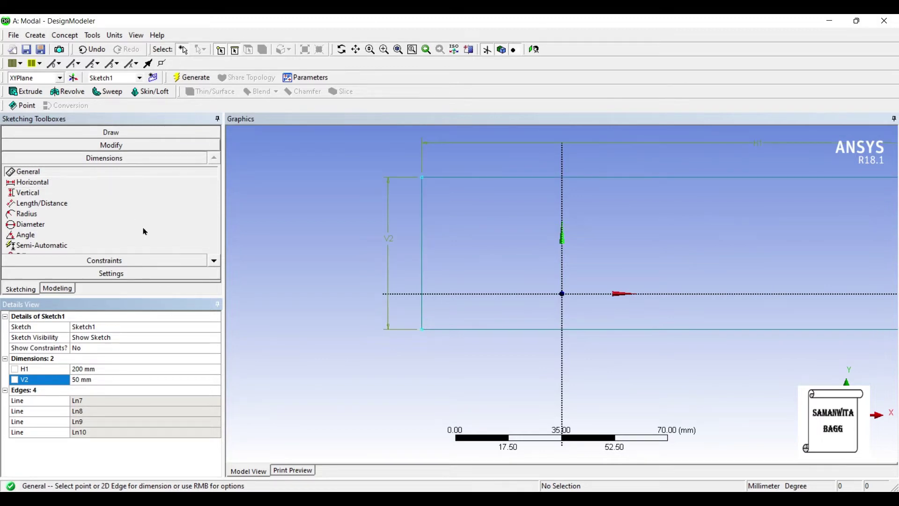
Extrude the rectangle sketch to a depth of 20 mm as added material and generate the body
click(24, 91)
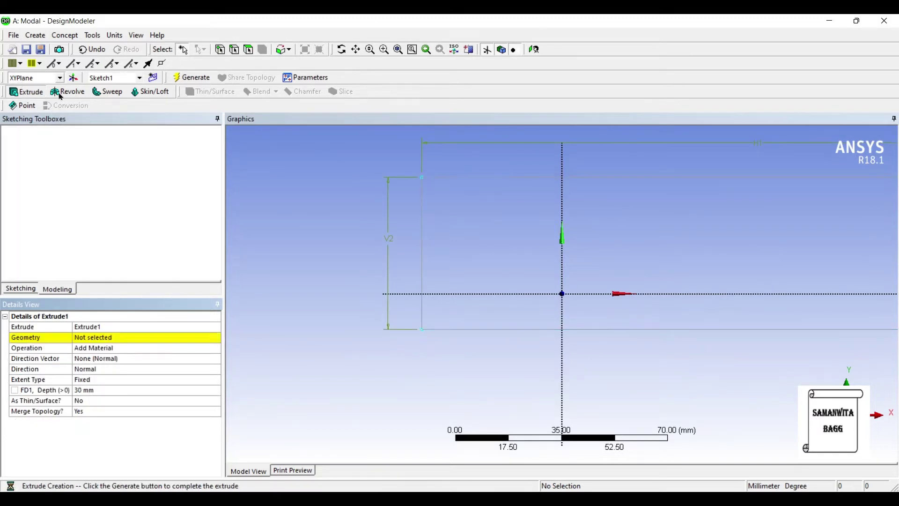
middle_drag(428, 225, 422, 175)
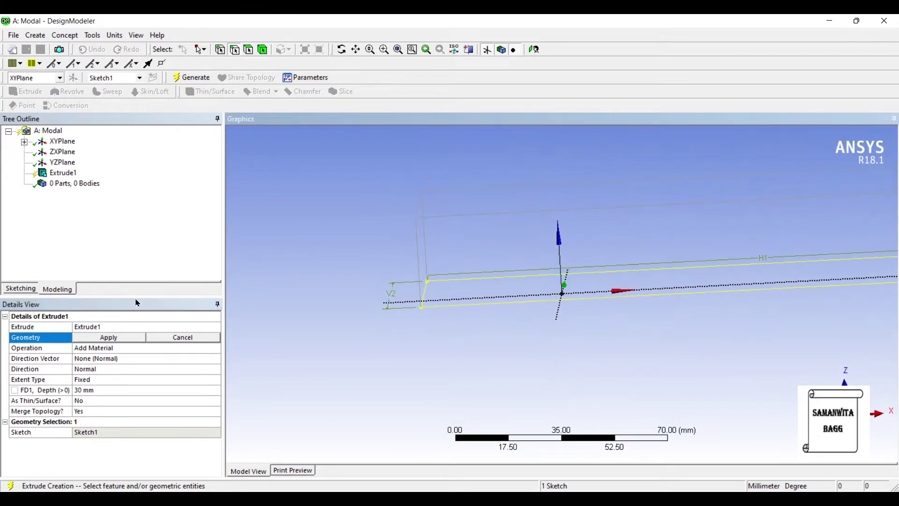
click(117, 338)
click(112, 389)
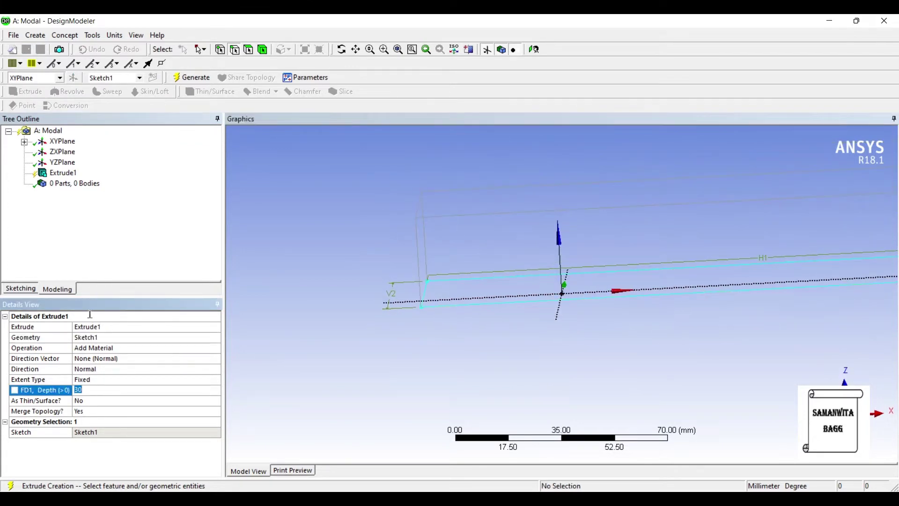
text(20)
key(Return)
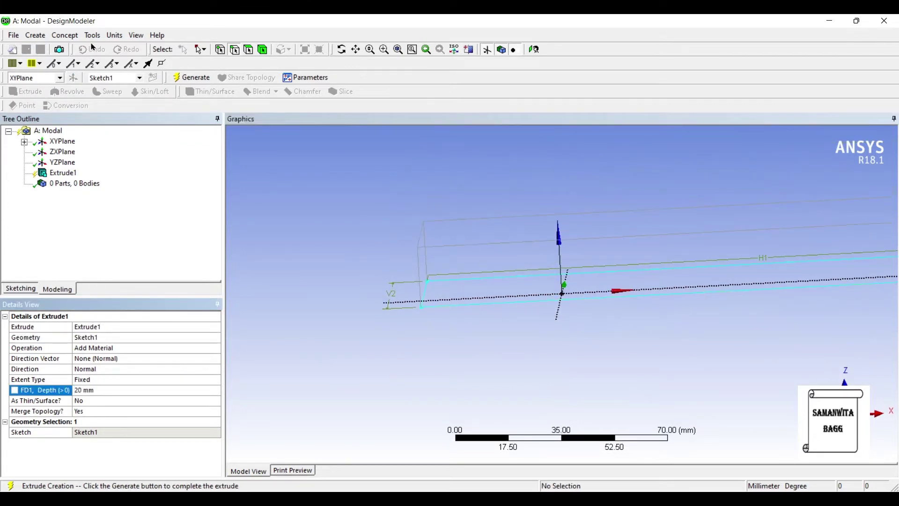
click(190, 77)
Create a new plane from the block's large upper face and view it face-on
middle_drag(493, 293, 458, 282)
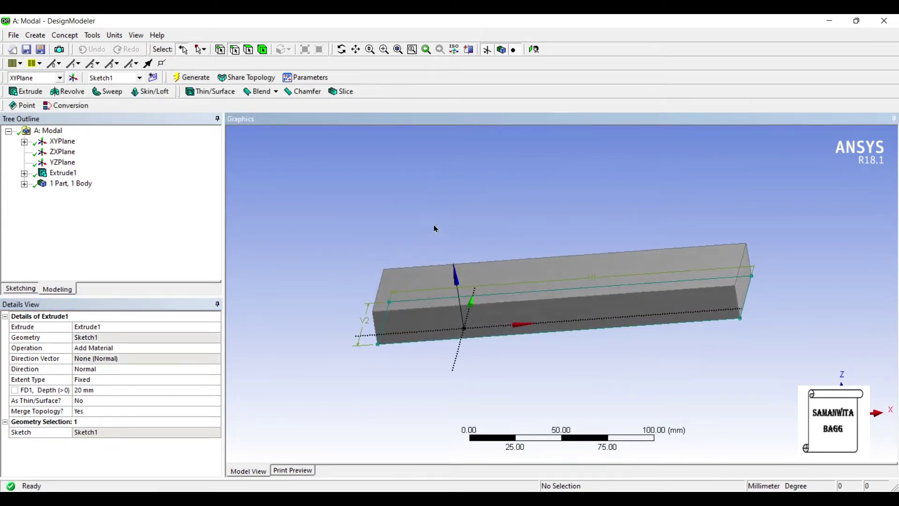
middle_drag(351, 199, 442, 226)
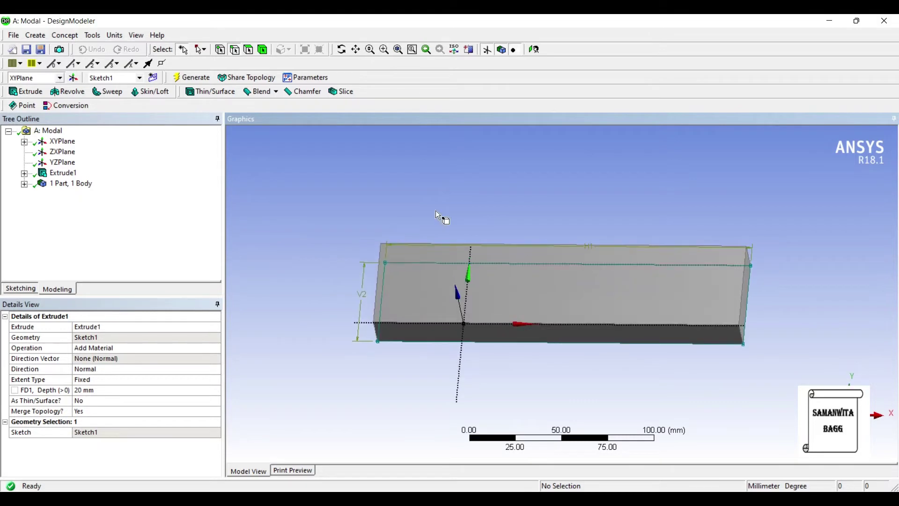
click(249, 49)
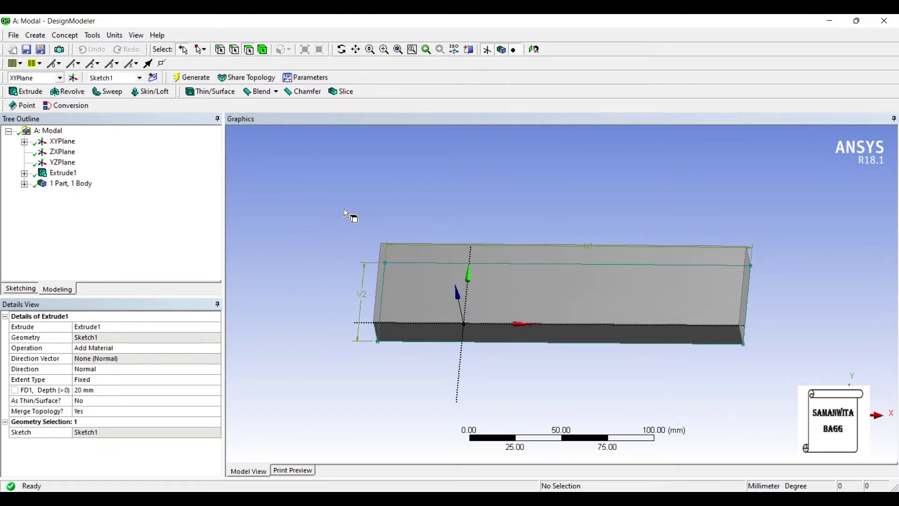
click(402, 260)
click(75, 78)
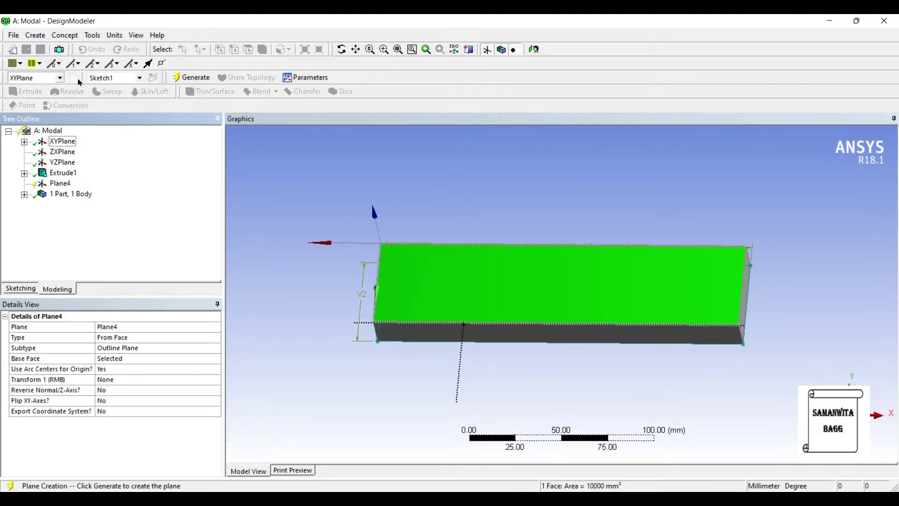
click(181, 77)
click(534, 49)
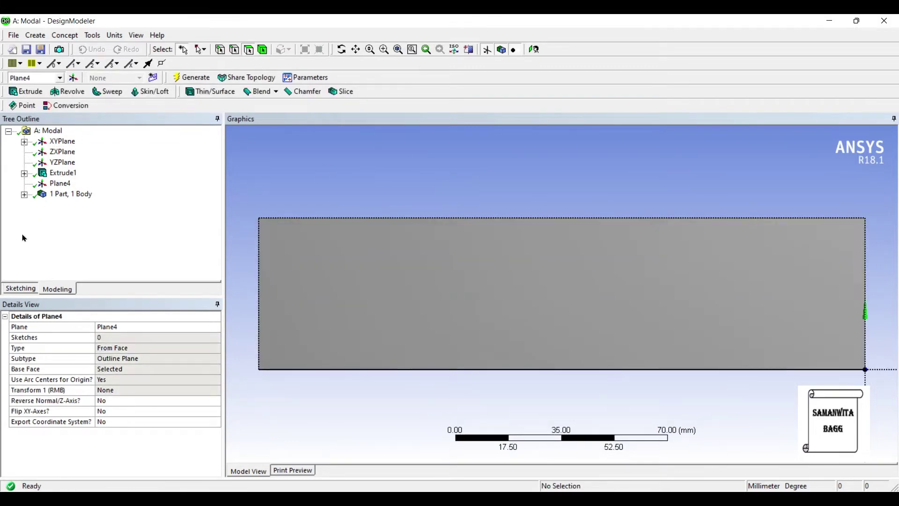
Sketch a rectangle about 52 mm by 25 mm inside the left part of the block's face on the new plane
click(22, 288)
click(29, 199)
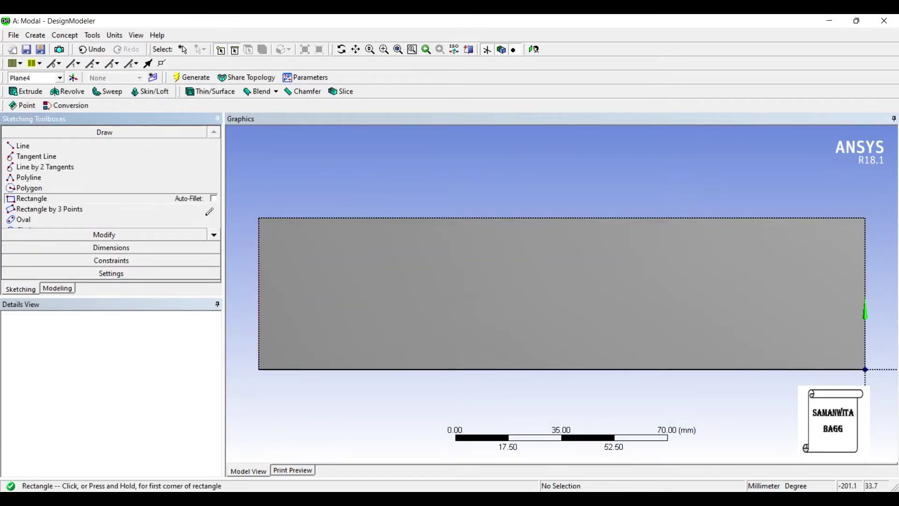
click(240, 229)
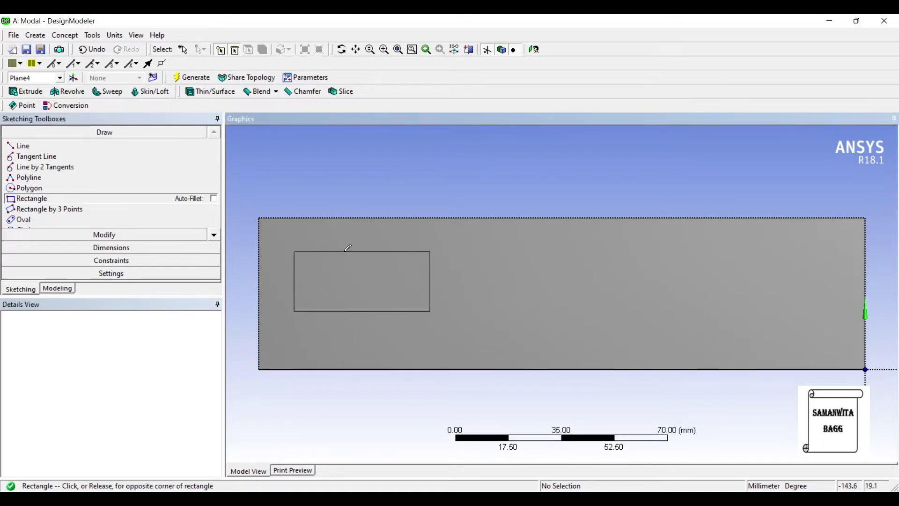
click(449, 326)
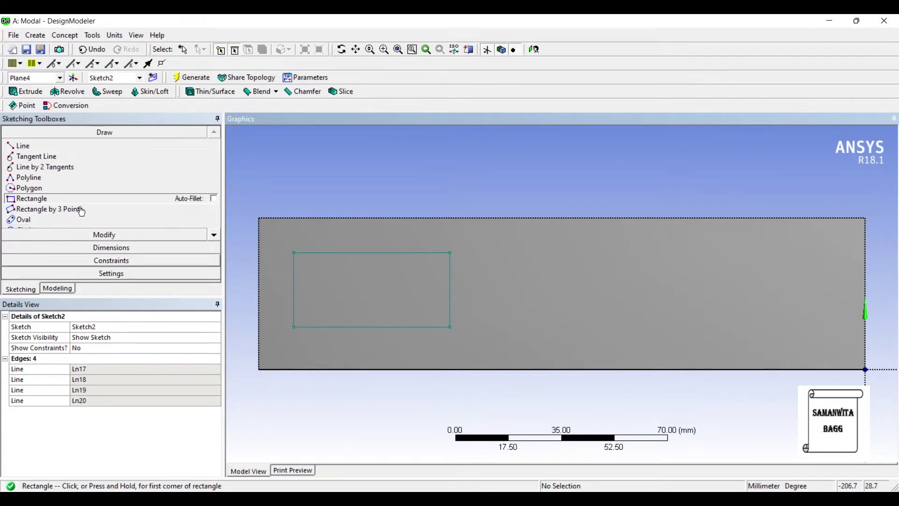
Dimension the inner rectangle's width and height, setting them to 50 mm and 25 mm
click(108, 247)
click(304, 253)
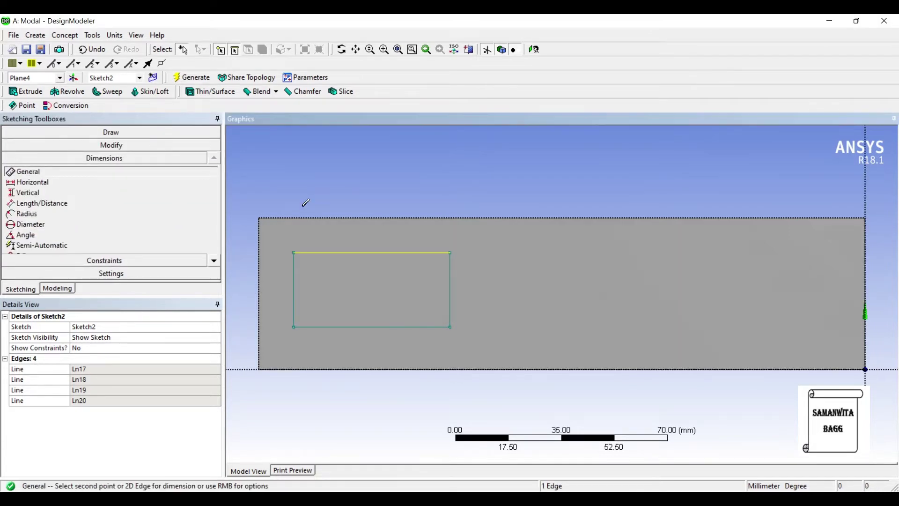
click(303, 189)
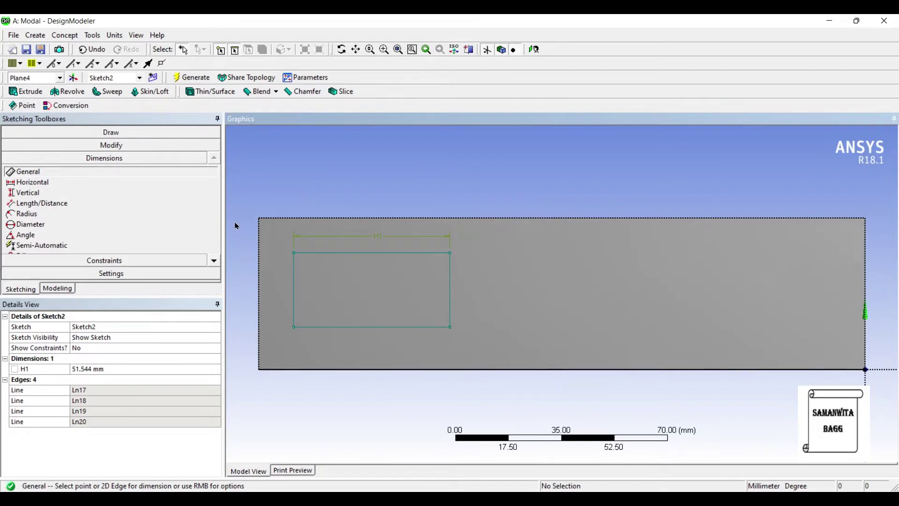
click(294, 290)
click(275, 285)
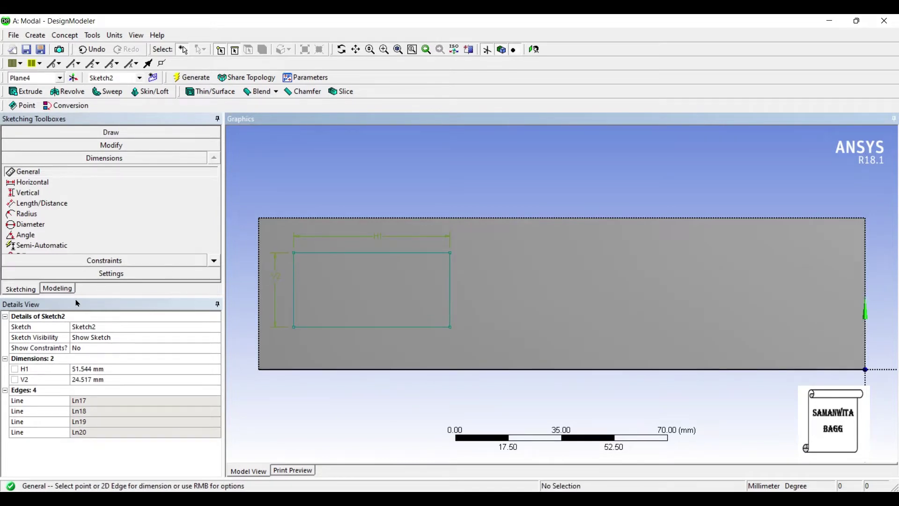
click(93, 369)
text(50)
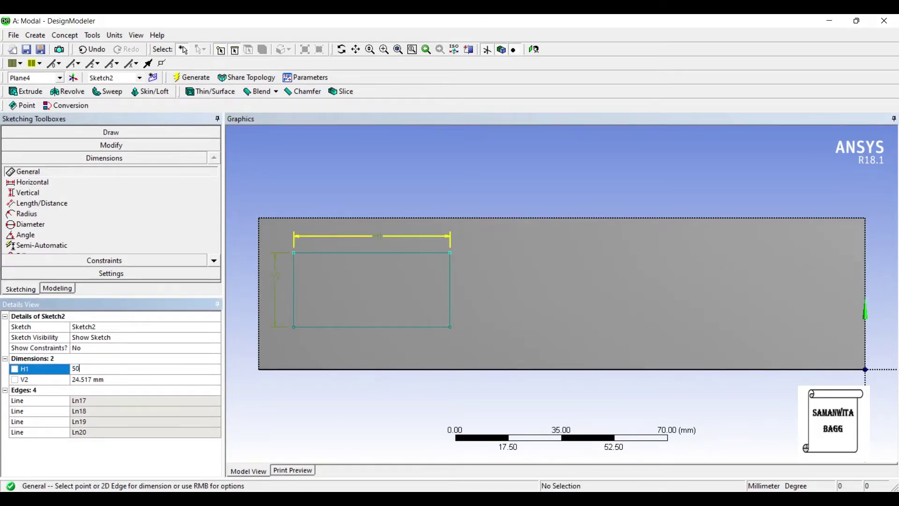
key(Return)
key(Down)
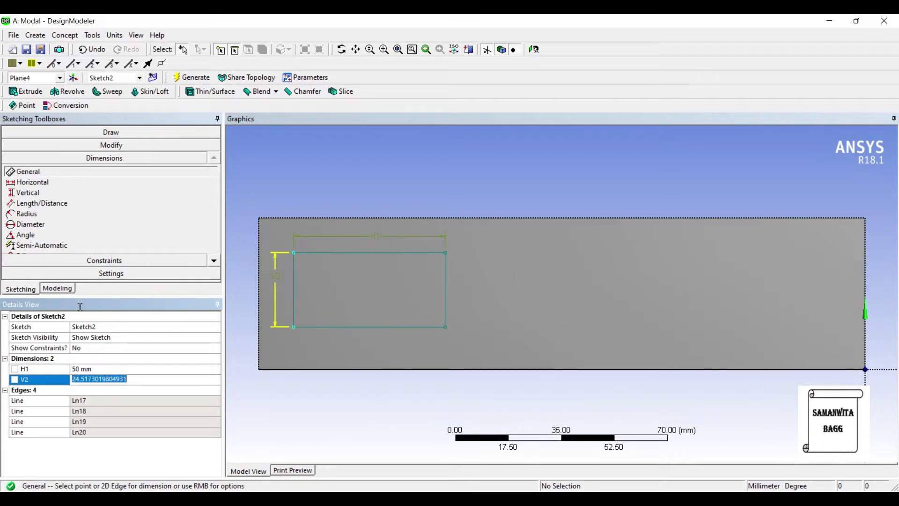
text(25)
key(Return)
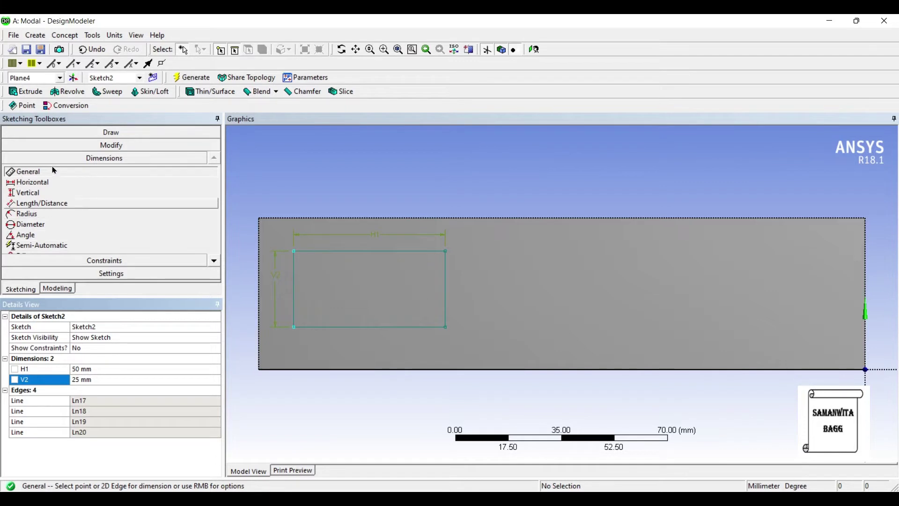
Dimension the horizontal offset between the inner rectangle and the block's nearer short edge, setting it to 12 mm
click(174, 183)
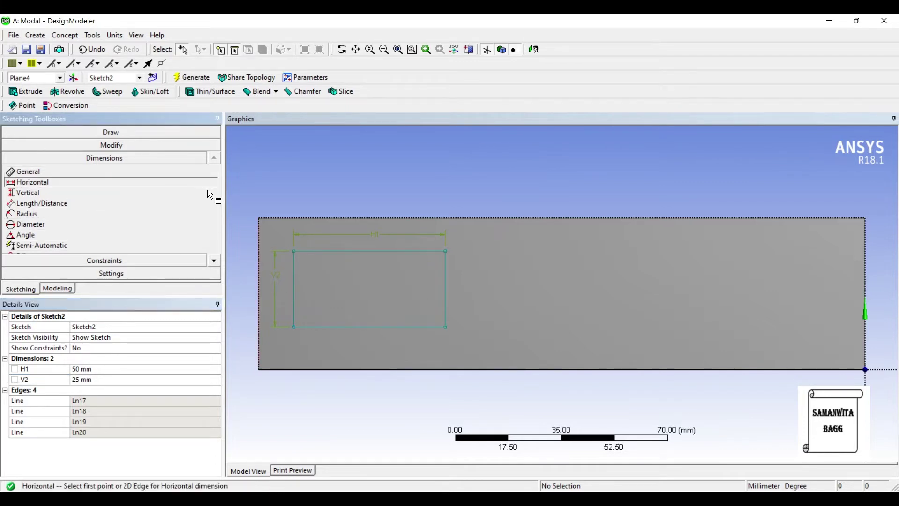
click(293, 251)
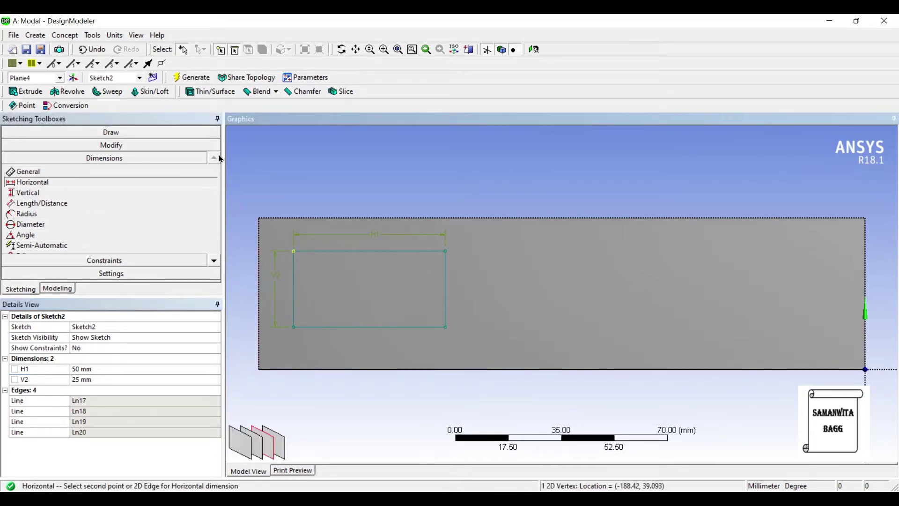
click(259, 218)
click(276, 198)
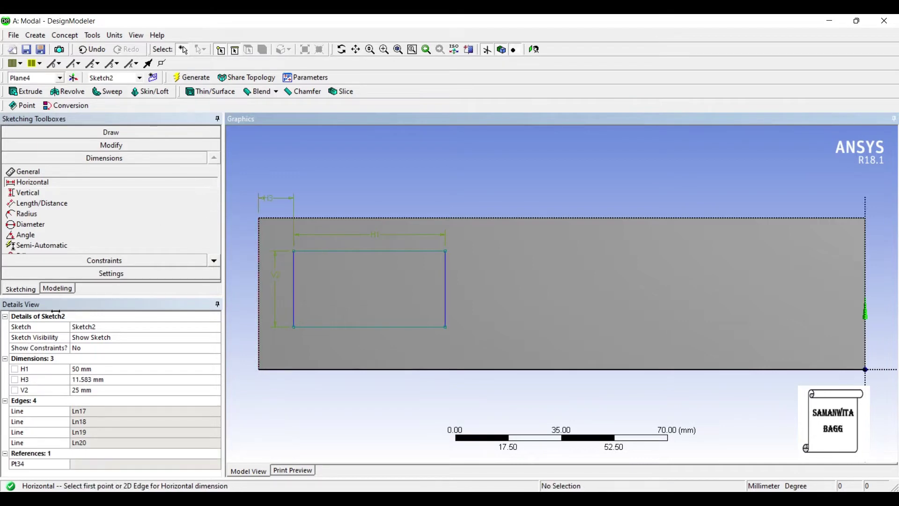
text(12)
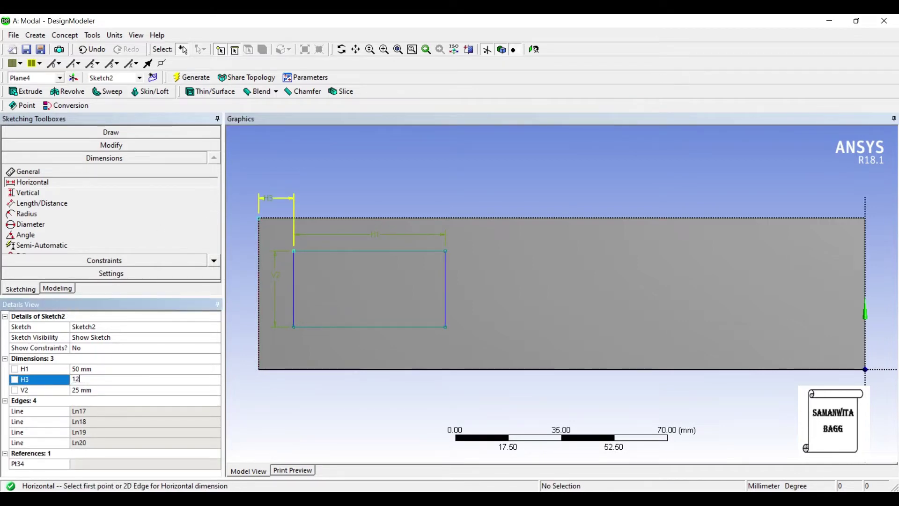
key(Return)
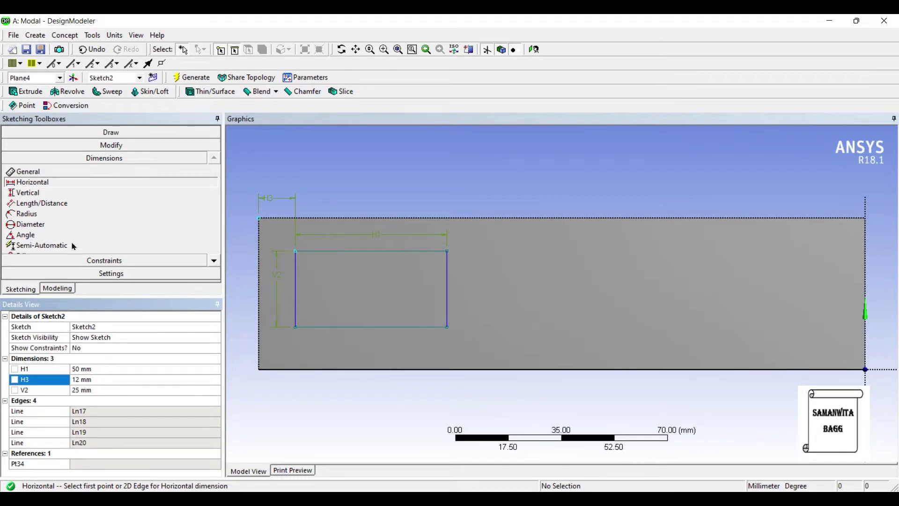
Dimension the vertical offset between the inner rectangle's lower corner and the block's lower long edge, setting it to 12.5 mm
click(47, 193)
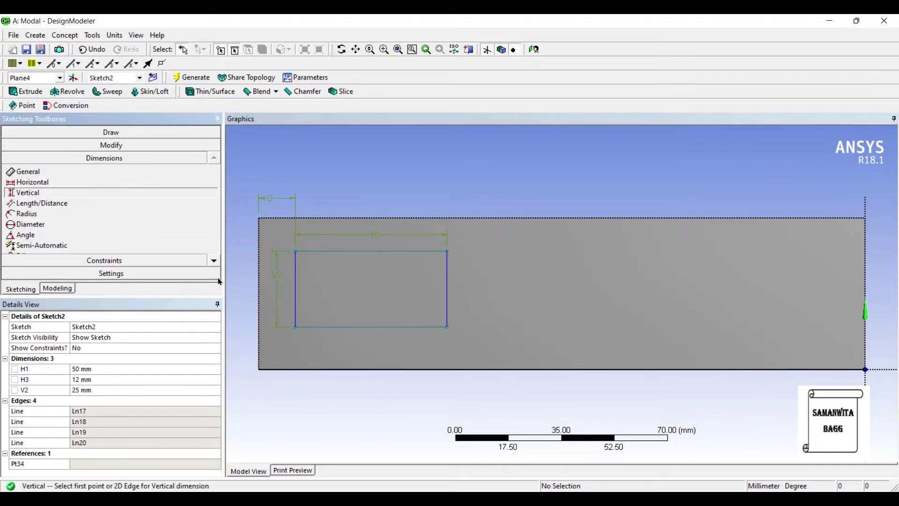
click(295, 327)
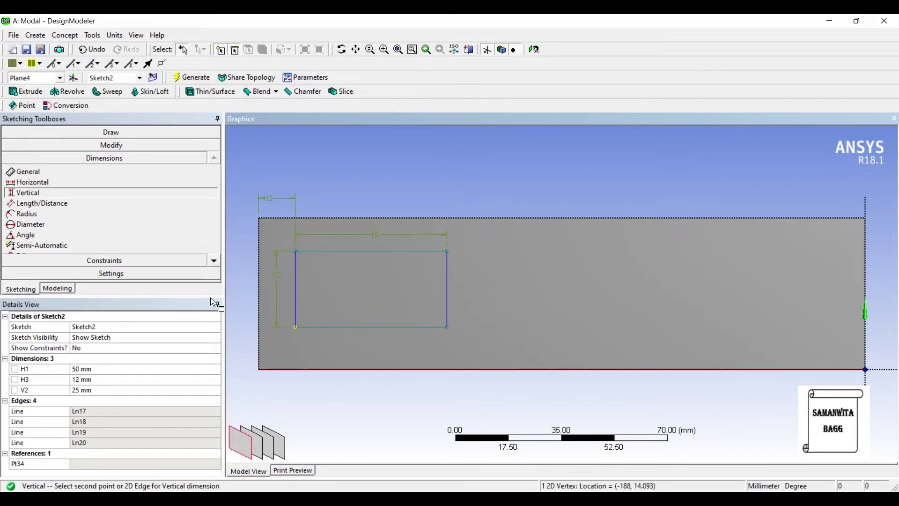
click(264, 369)
click(236, 349)
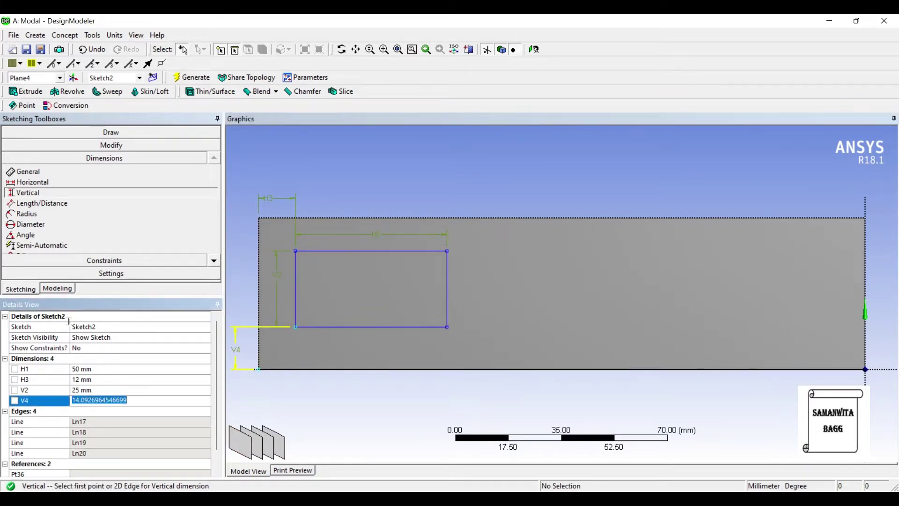
text(12.5)
key(Return)
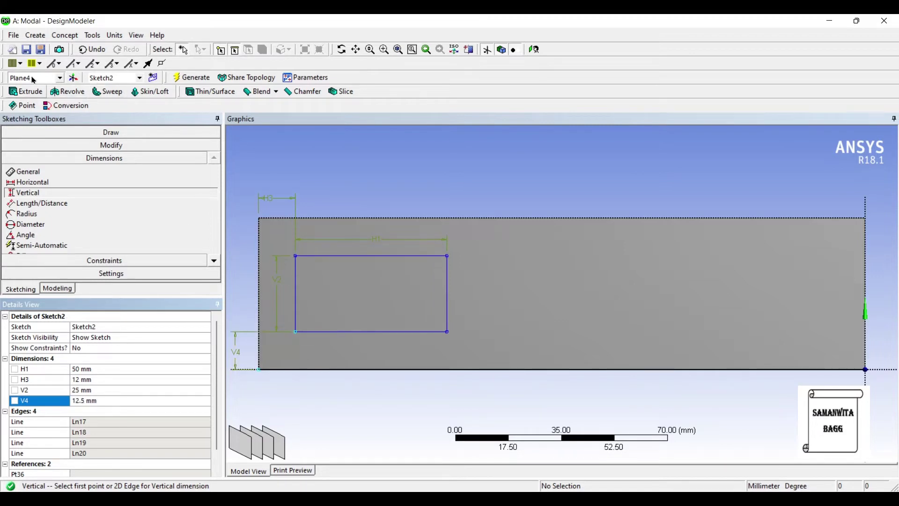
Extrude the inner rectangle sketch 500 mm in the normal direction as added material and generate the column
click(26, 91)
mouse_move(345, 253)
middle_down()
mouse_move(347, 192)
mouse_move(356, 220)
mouse_move(320, 246)
middle_up()
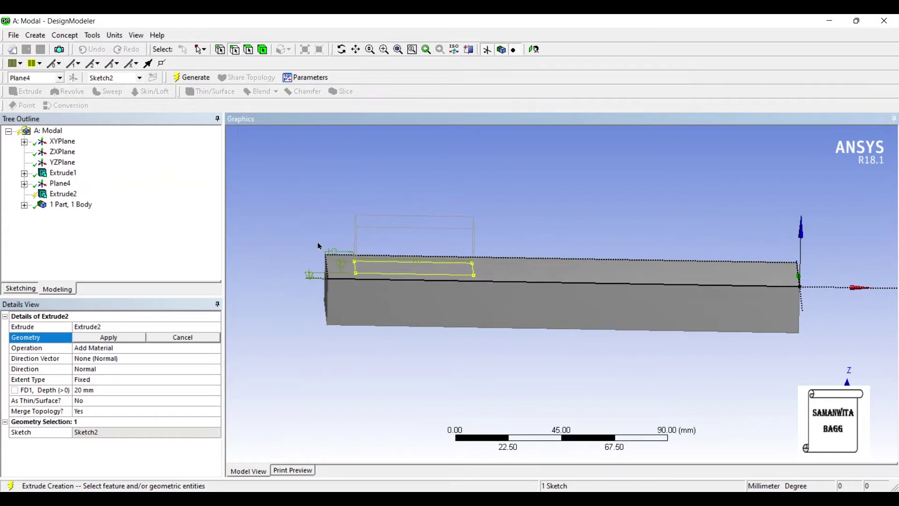
click(92, 279)
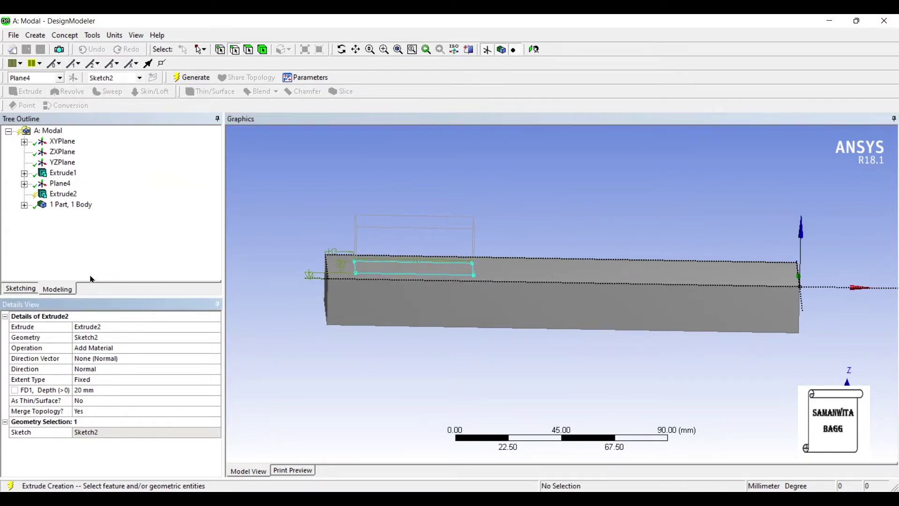
click(77, 318)
text(500)
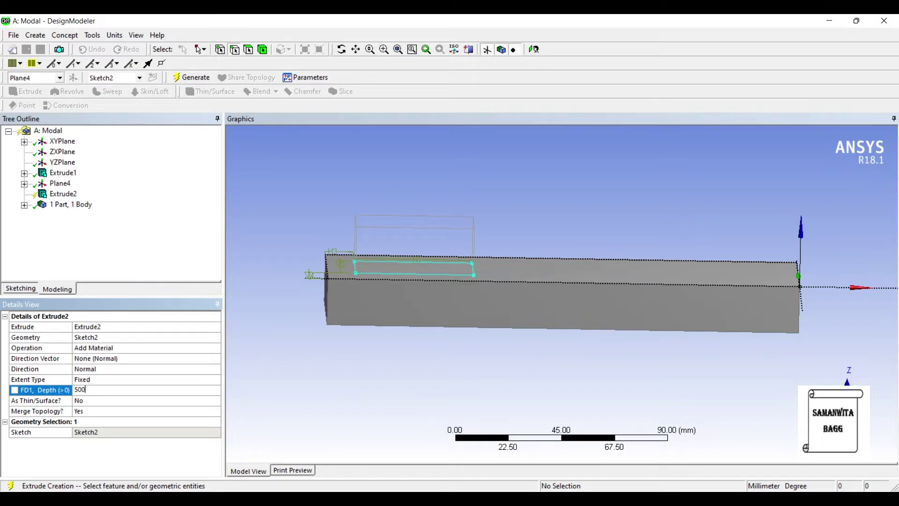
key(Return)
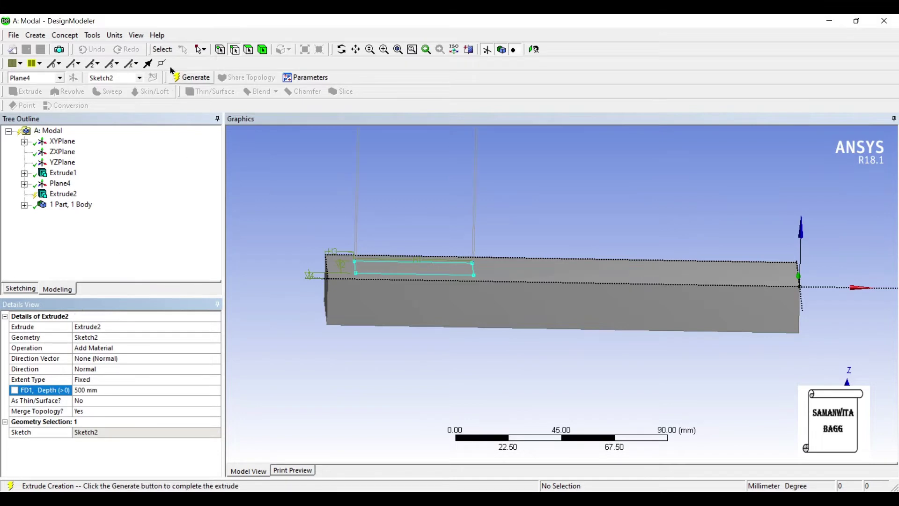
click(191, 78)
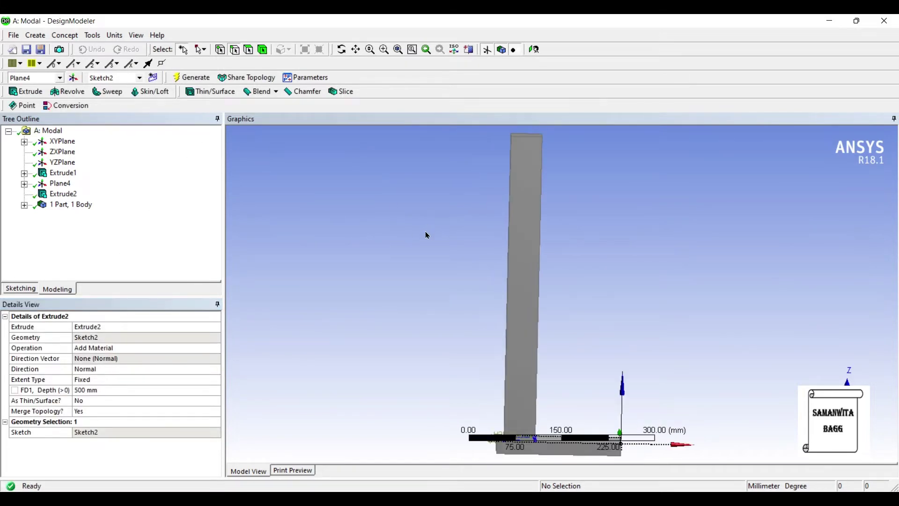
Create a new plane from the base block's upper face around the column and view it face-on
middle_drag(425, 234, 396, 268)
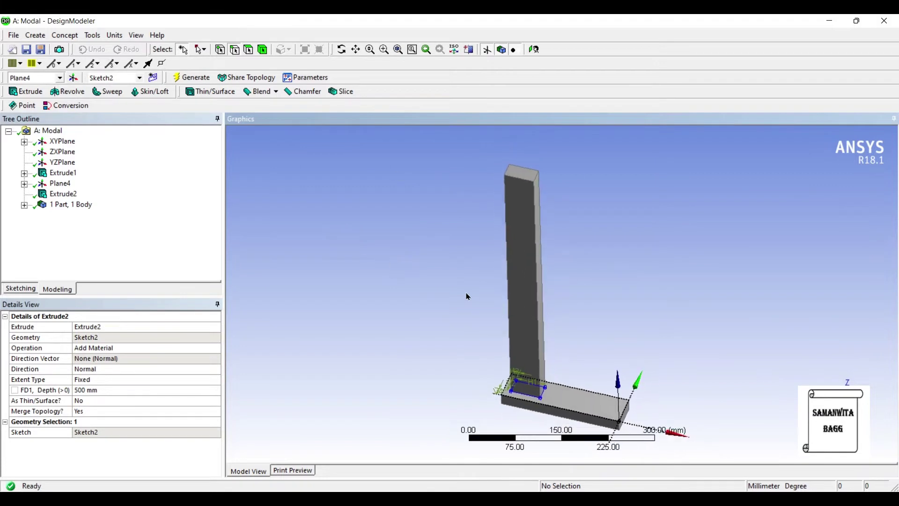
scroll(526, 300, up, 1)
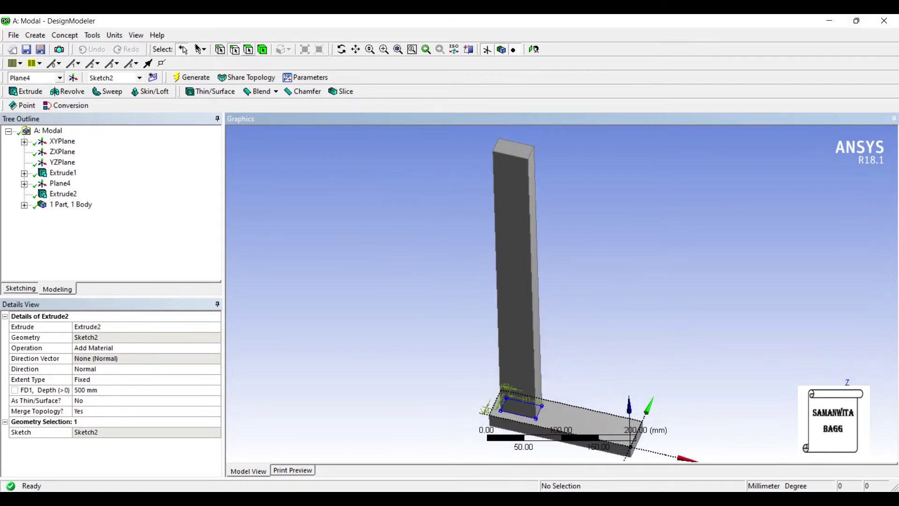
click(247, 49)
click(557, 412)
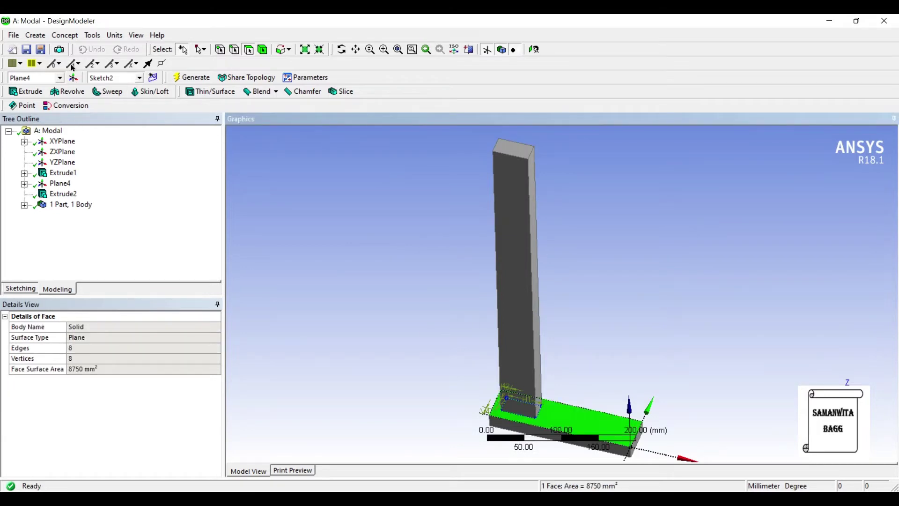
click(161, 63)
click(192, 78)
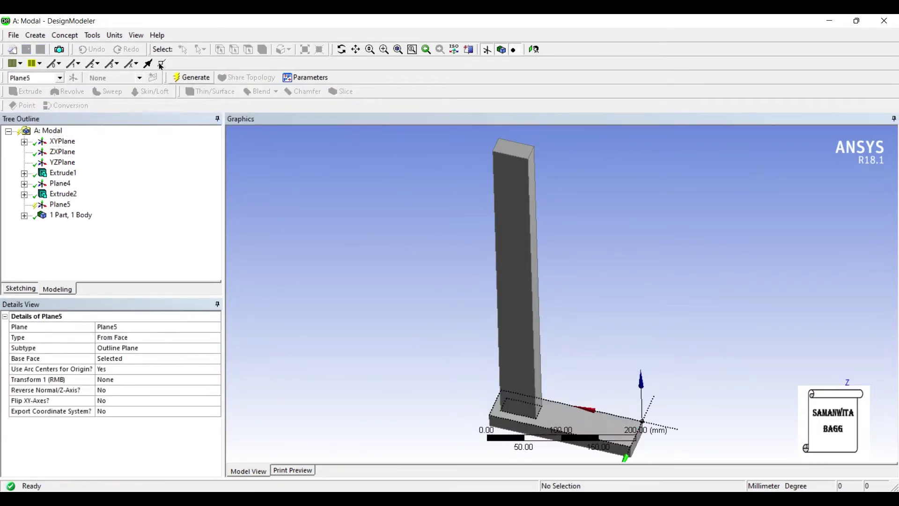
click(534, 50)
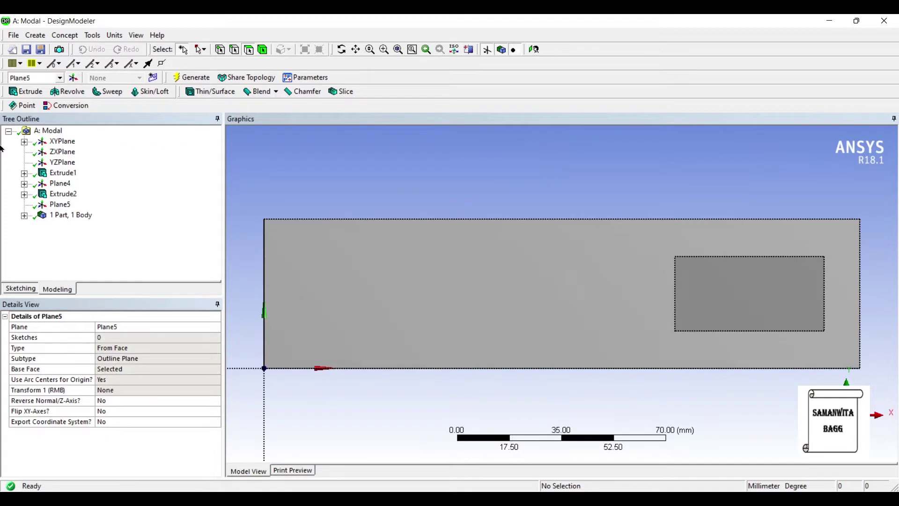
Sketch a rectangle about 73 mm by 28 mm on the new plane, in the free part of the face away from the column
click(20, 288)
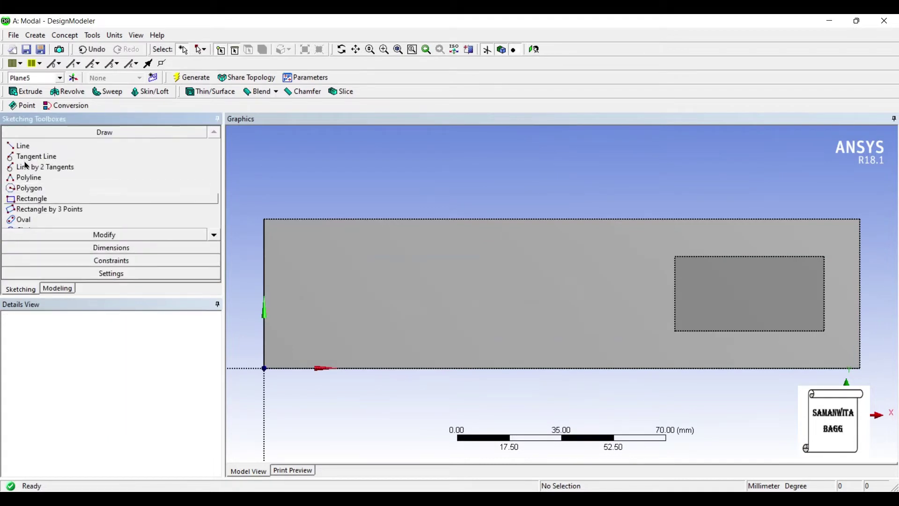
click(29, 199)
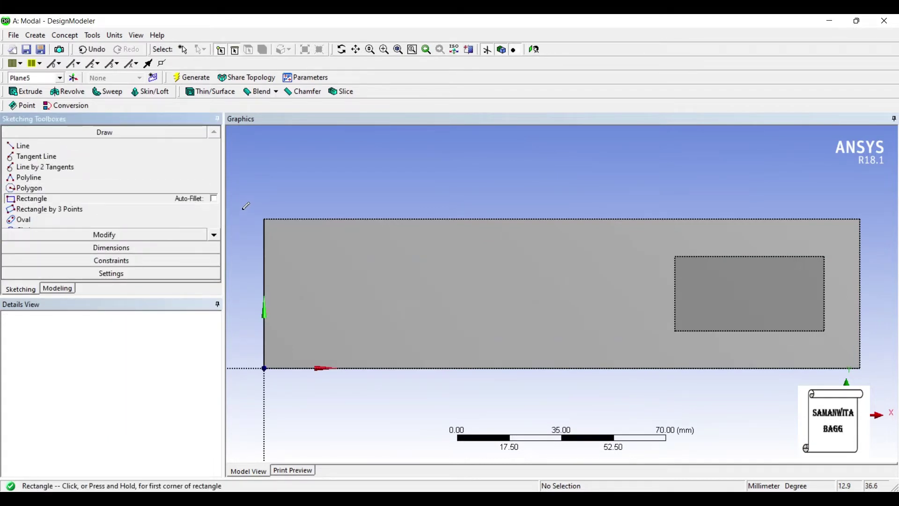
click(302, 259)
click(519, 342)
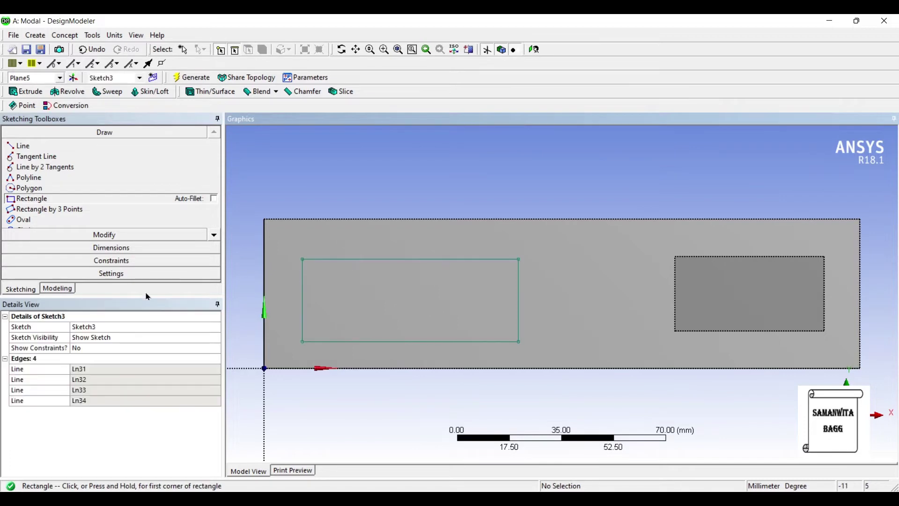
Dimension the new rectangle's width and height, setting them to 80 mm and 30 mm
click(63, 247)
click(342, 259)
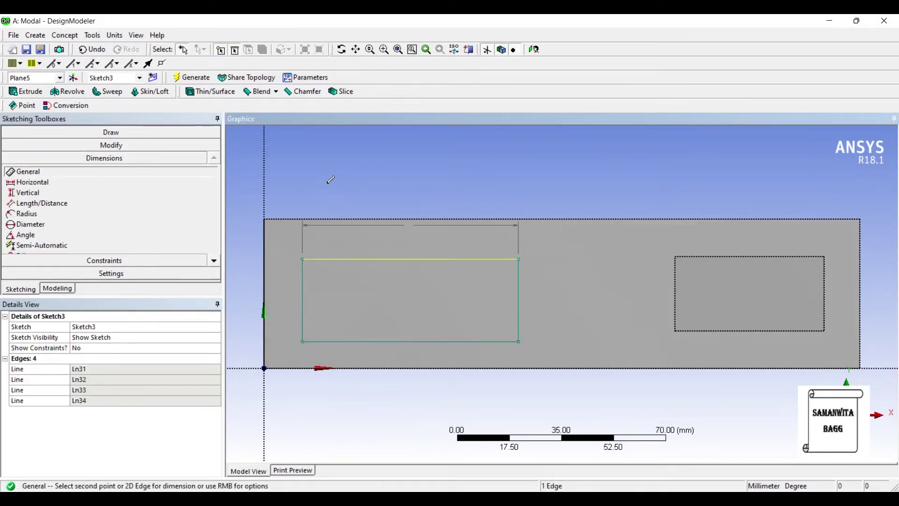
click(408, 187)
click(302, 289)
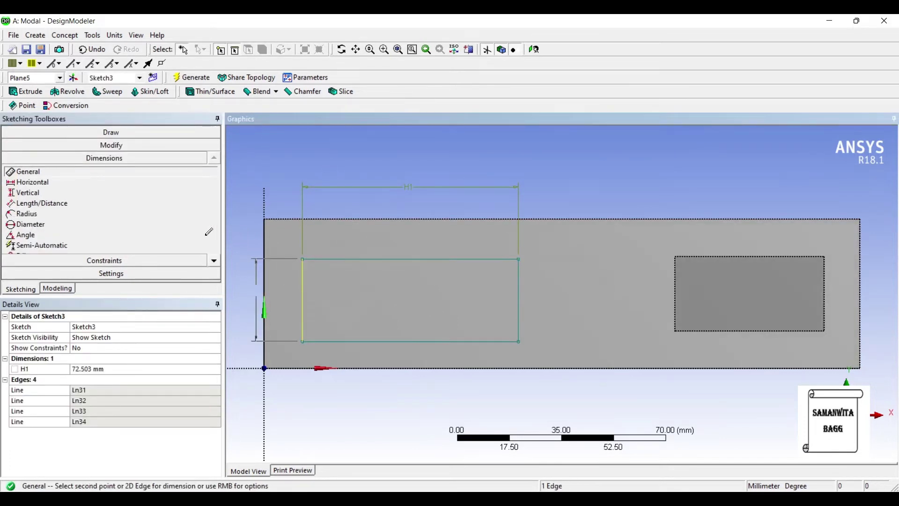
click(256, 300)
click(99, 369)
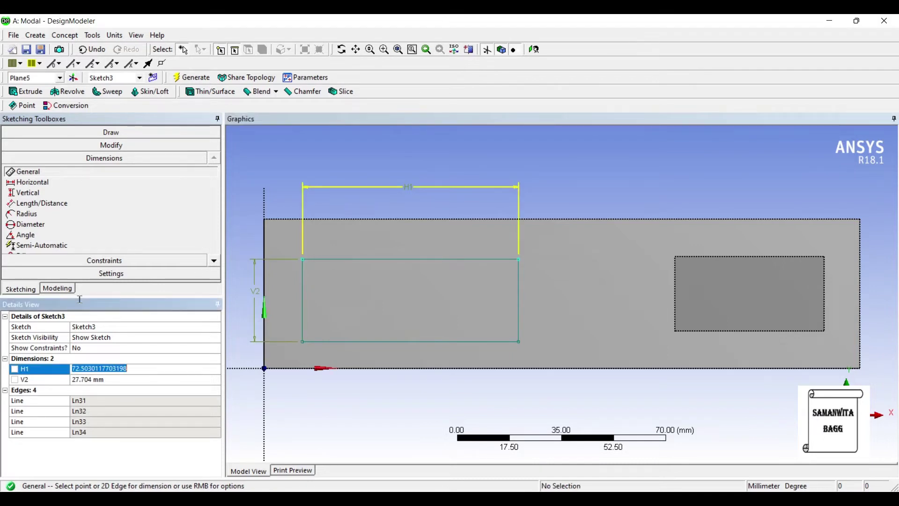
text(8)
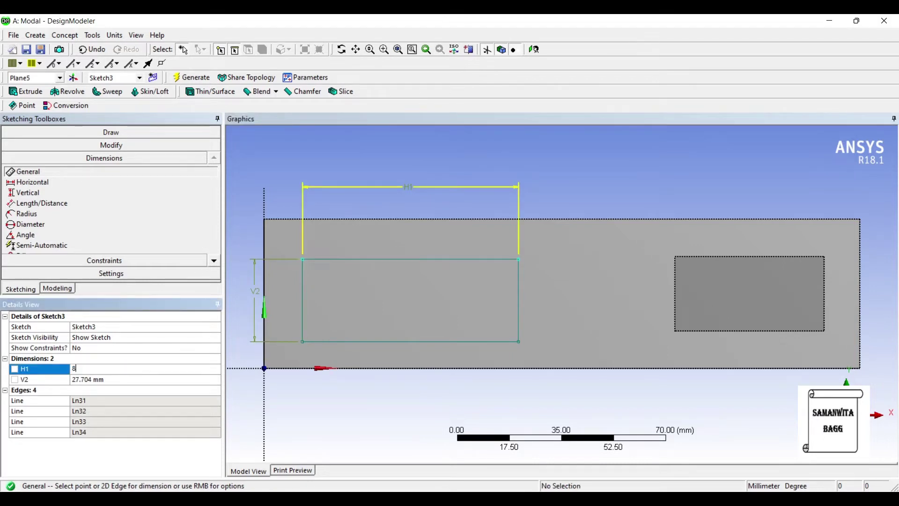
text(0)
key(Return)
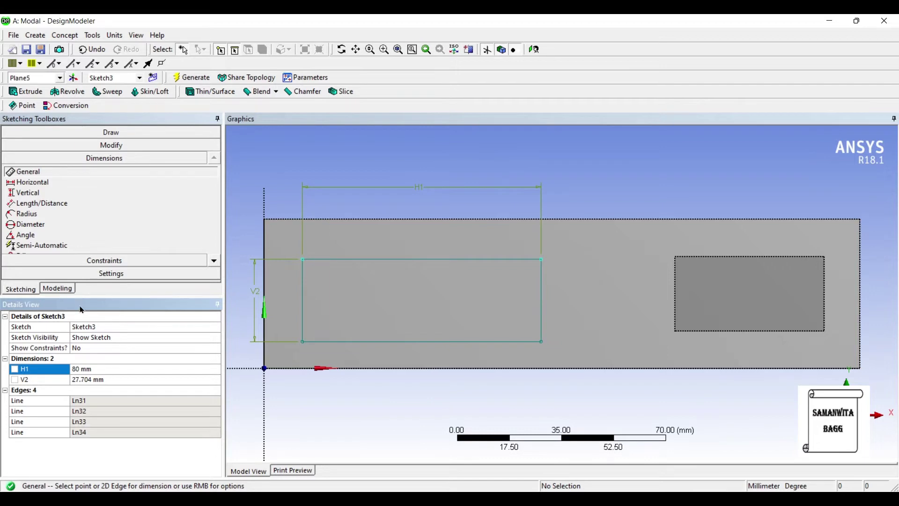
click(99, 379)
text(30)
key(Return)
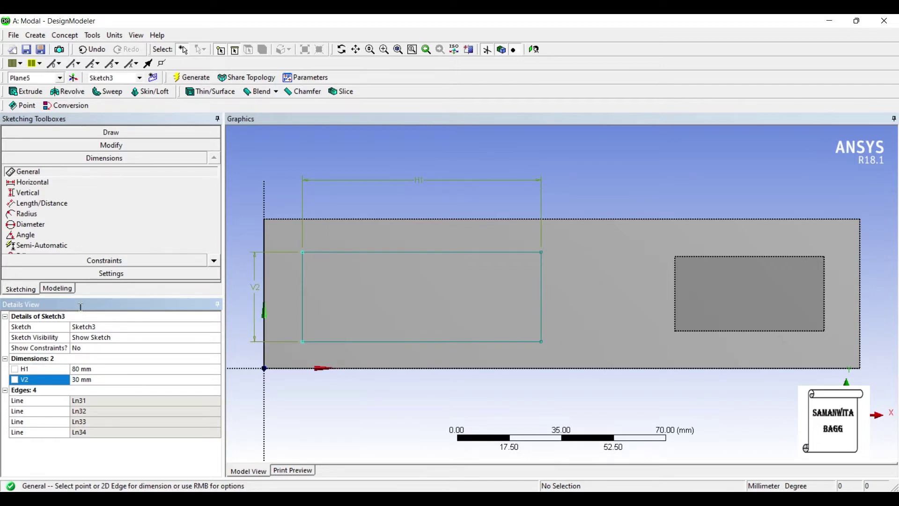
Dimension the horizontal offset between the block's left short edge and the new rectangle, setting it to 15 mm
click(210, 183)
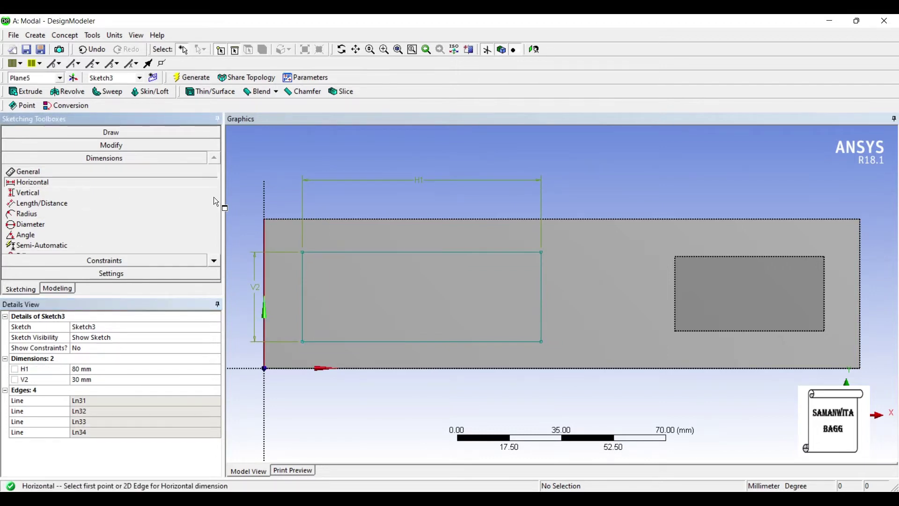
click(264, 230)
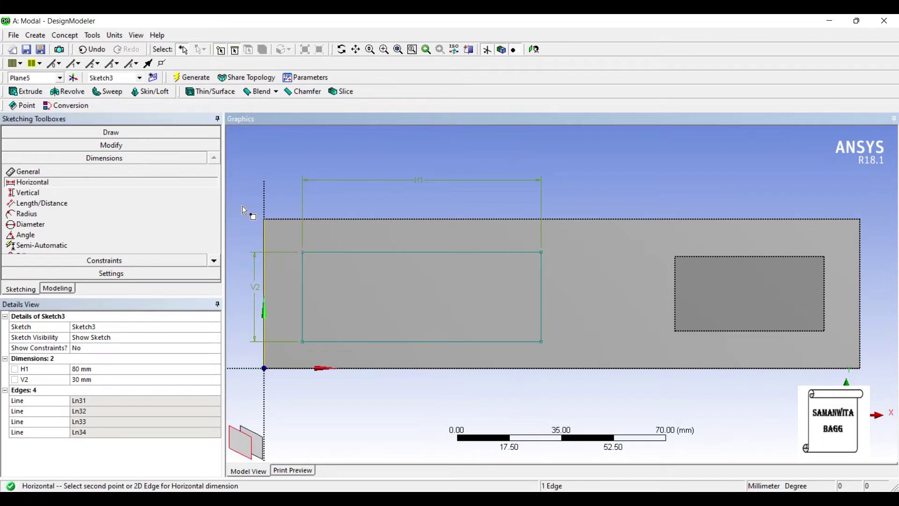
click(302, 252)
click(280, 197)
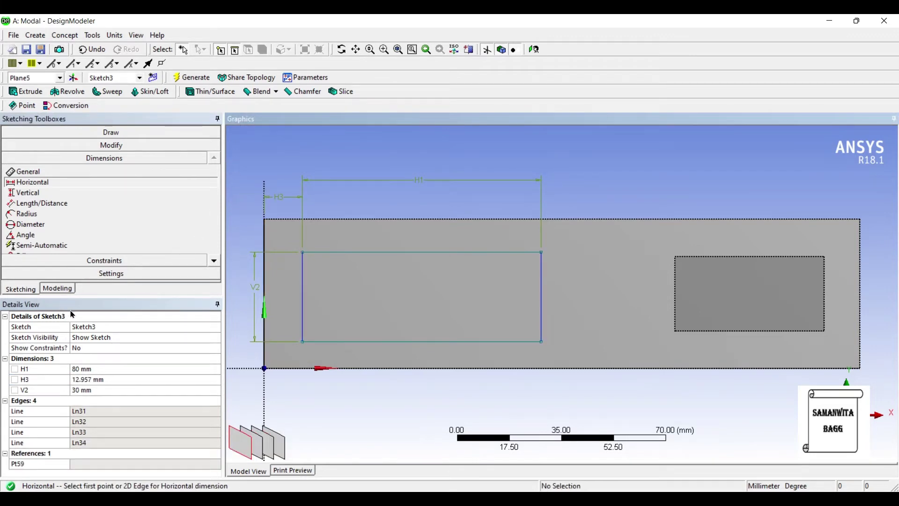
click(89, 380)
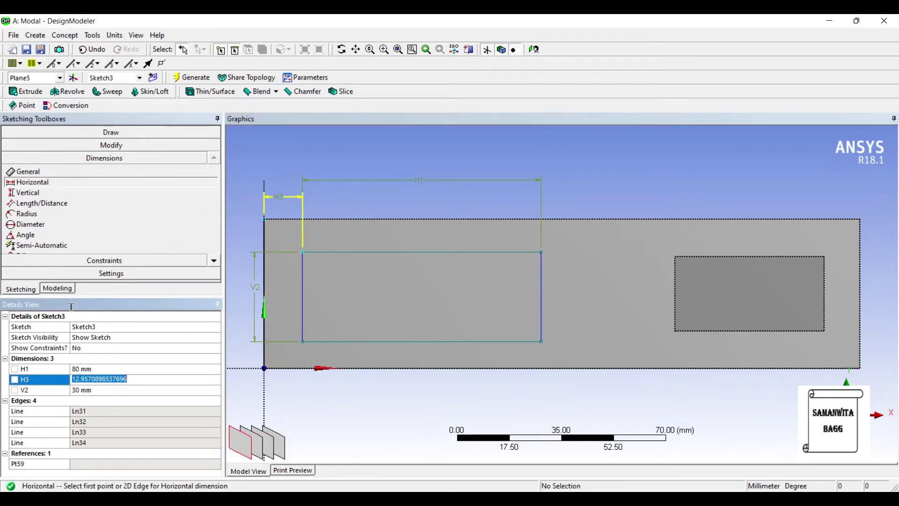
text(15)
key(Return)
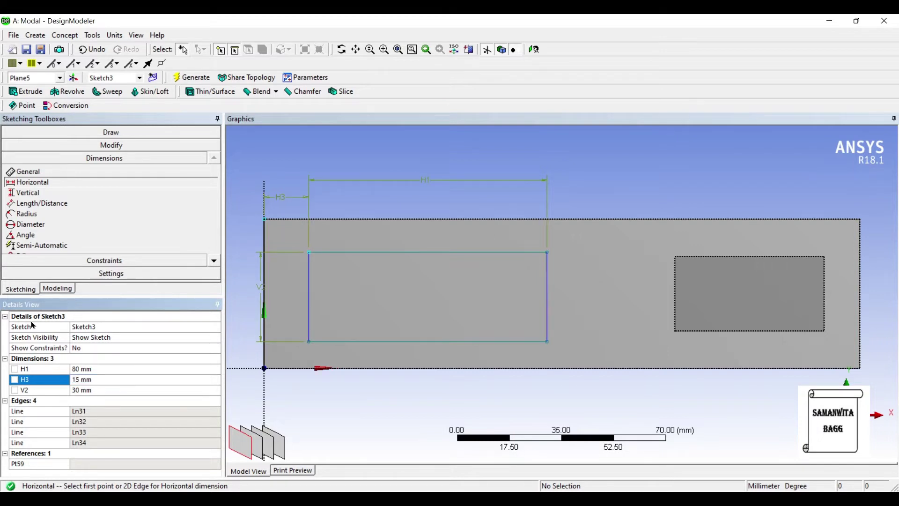
Dimension the vertical offset between the block's upper long edge and the new rectangle, setting it to 10 mm
click(28, 192)
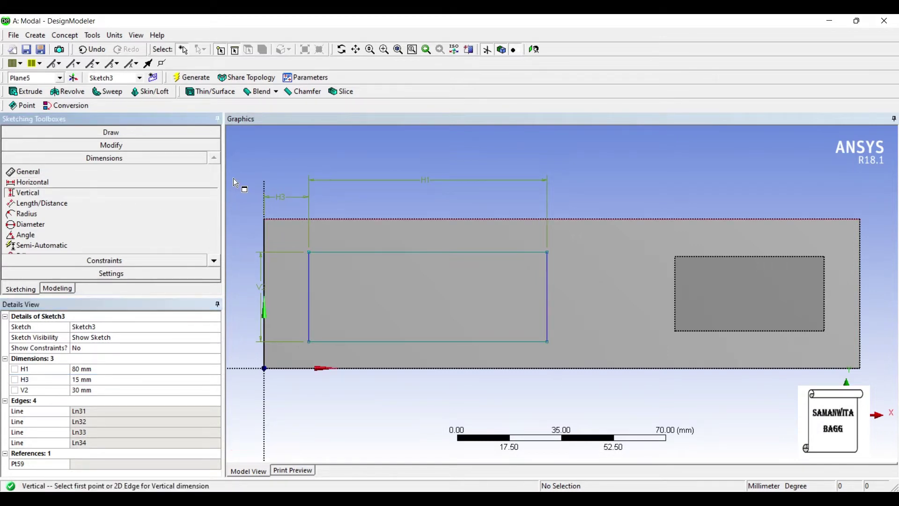
click(248, 210)
click(246, 205)
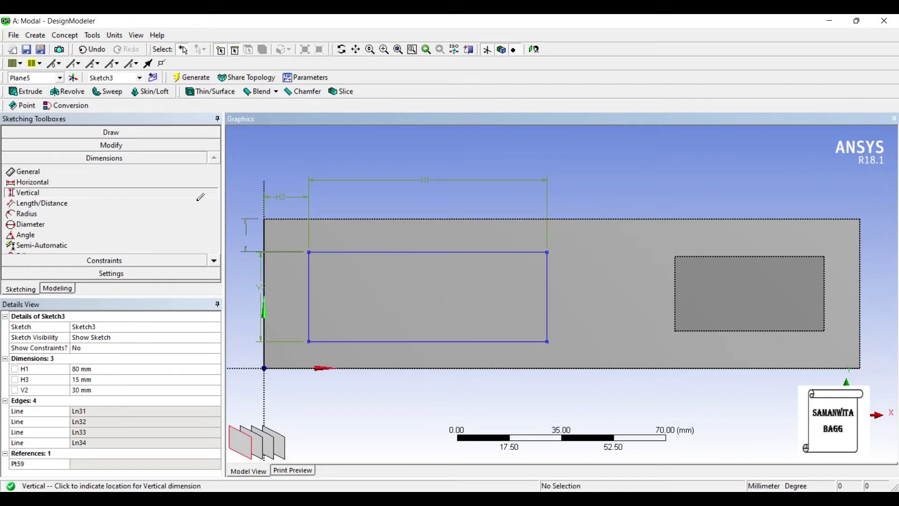
click(196, 202)
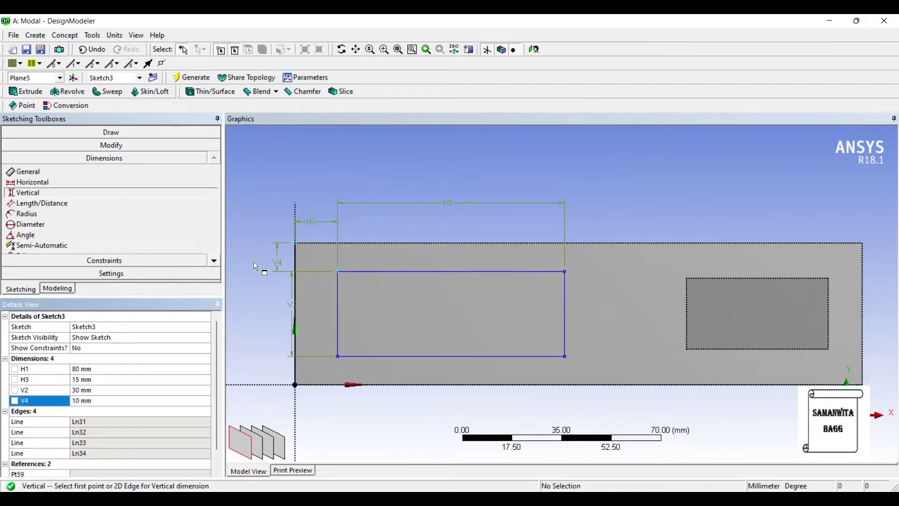
Extrude the new rectangle sketch 250 mm from the base block as added material and generate the second column
click(25, 91)
mouse_move(395, 275)
middle_down()
mouse_move(398, 235)
mouse_move(389, 267)
middle_up()
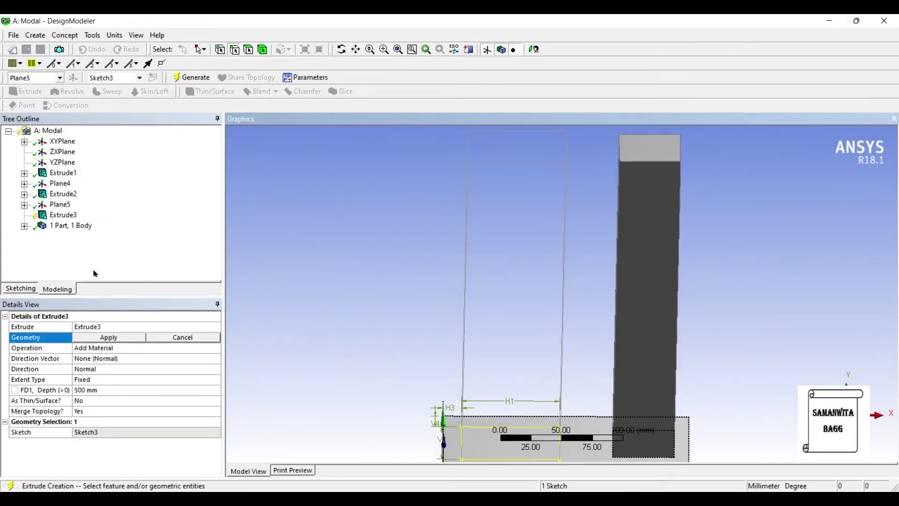
click(109, 337)
click(92, 390)
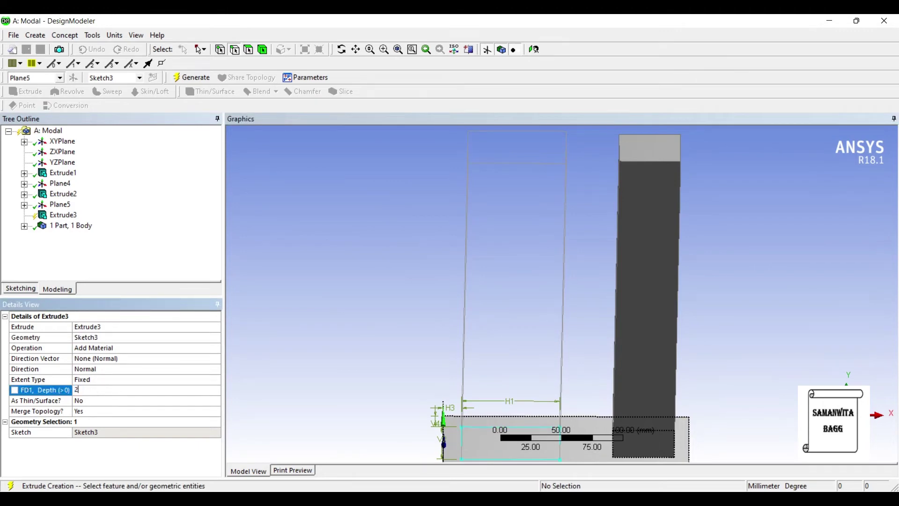
key(Return)
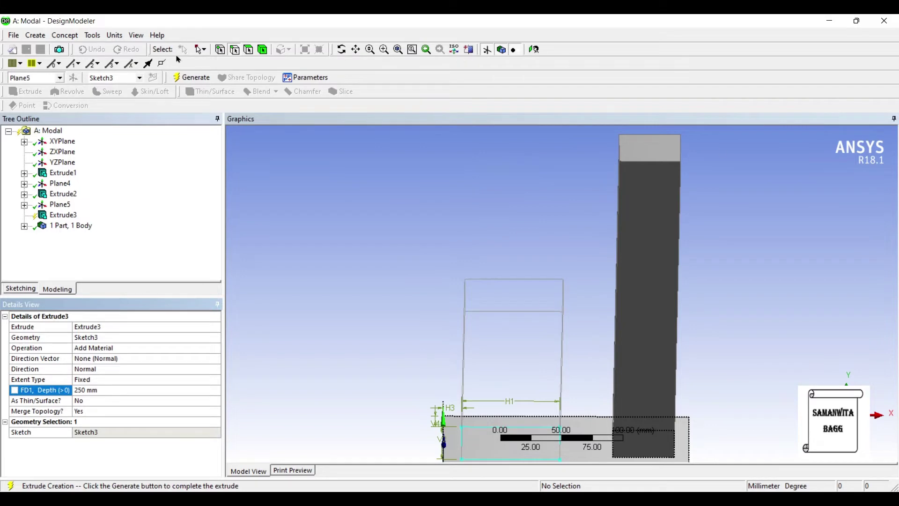
click(191, 77)
middle_drag(402, 261, 372, 327)
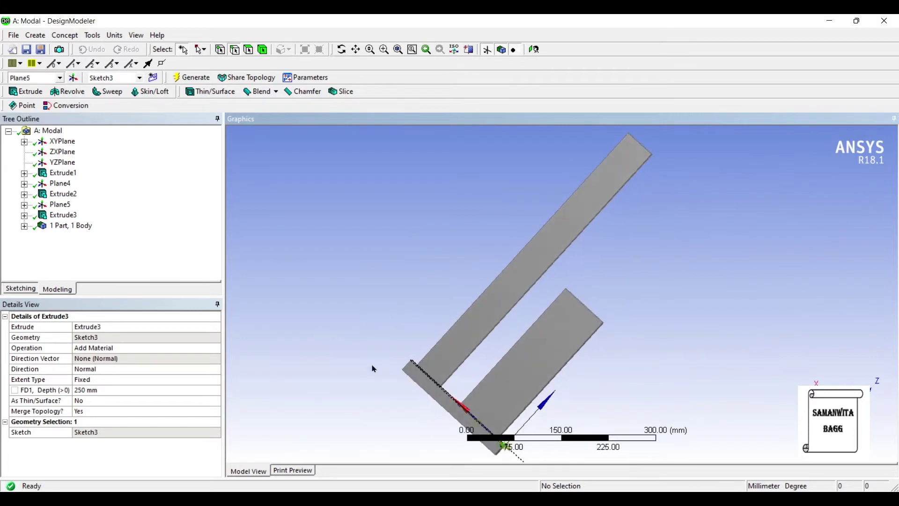
scroll(418, 271, down, 1)
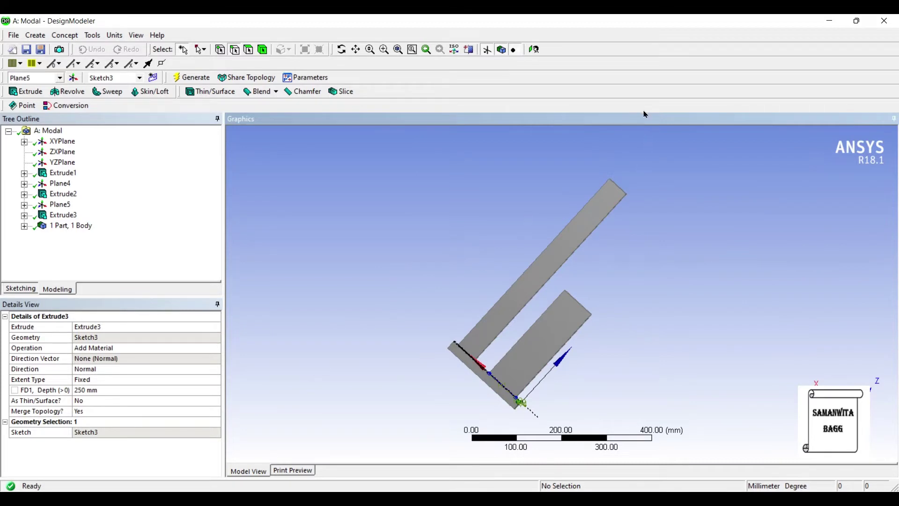
Switch to Workbench, open the Modal system's Model cell in Mechanical, and view the part along the Y axis
click(829, 20)
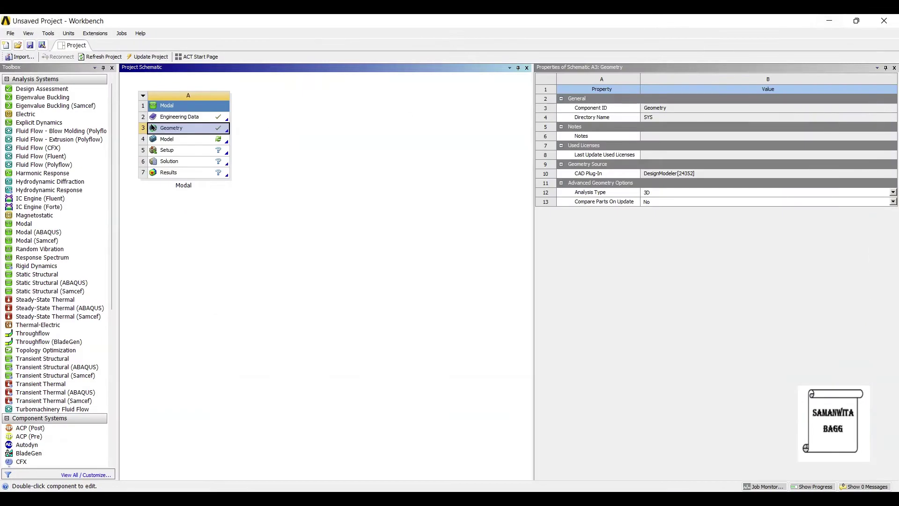
double_click(182, 139)
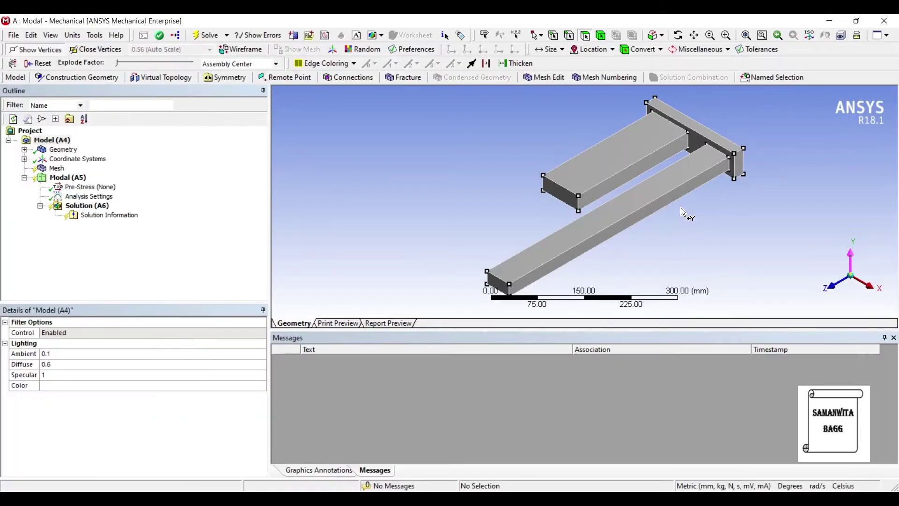
click(850, 259)
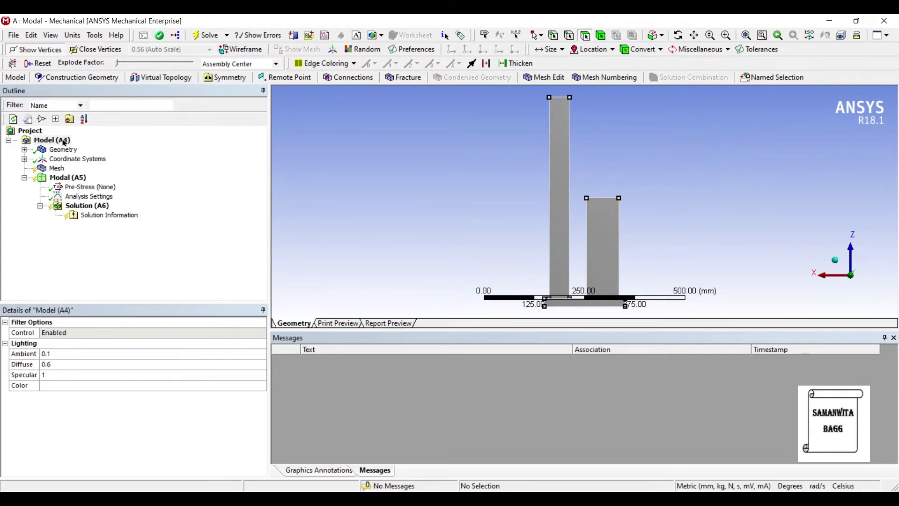
Insert a mesh method scoped to the whole body and set its type to MultiZone
click(56, 168)
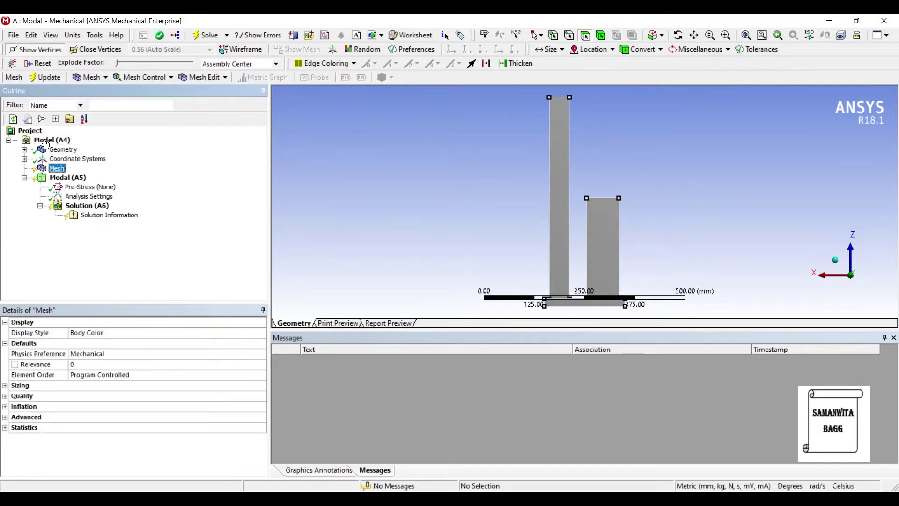
right_click(57, 169)
mouse_move(168, 177)
click(199, 177)
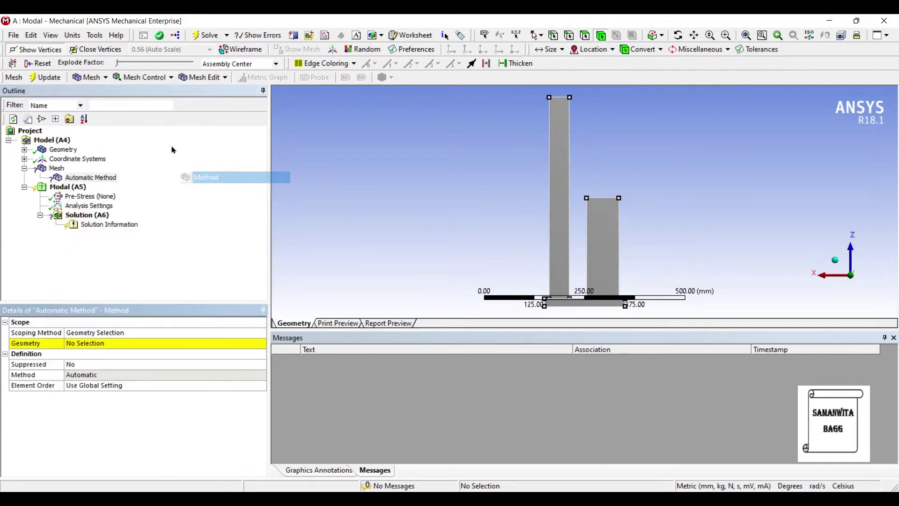
click(83, 343)
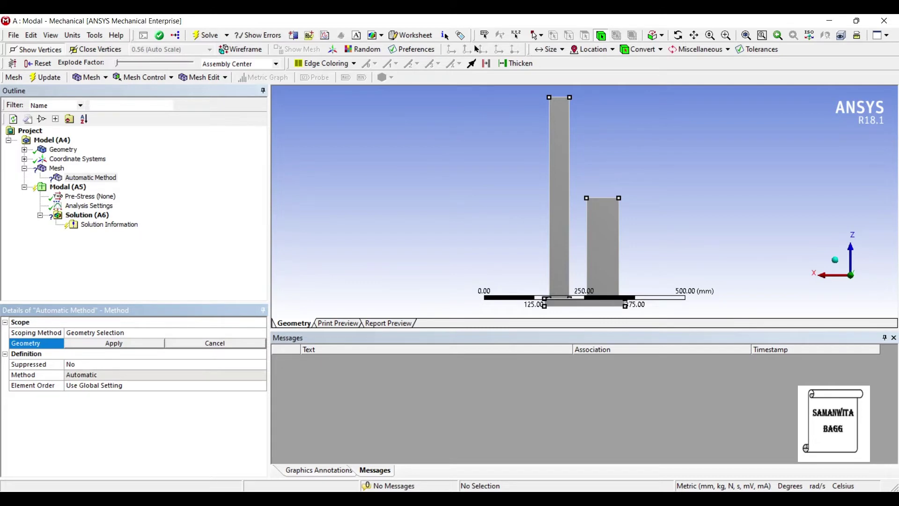
click(559, 169)
click(111, 344)
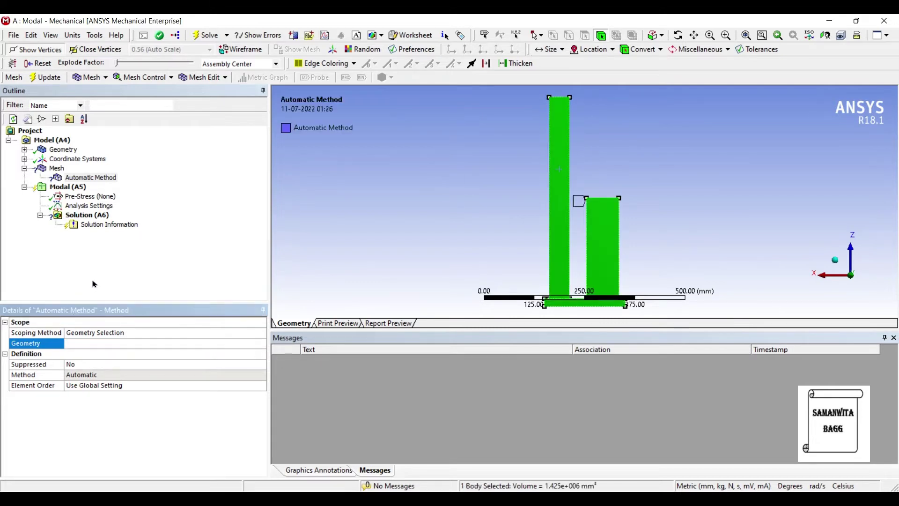
click(87, 375)
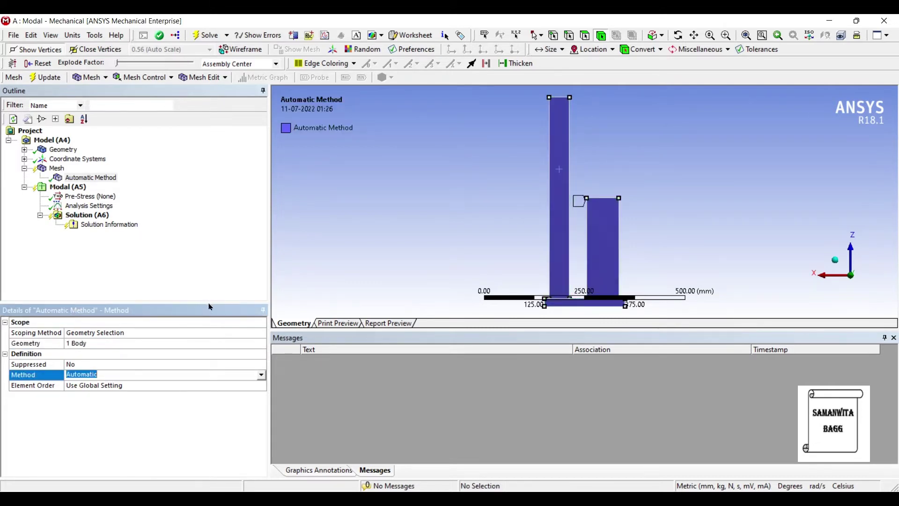
click(261, 375)
key(Return)
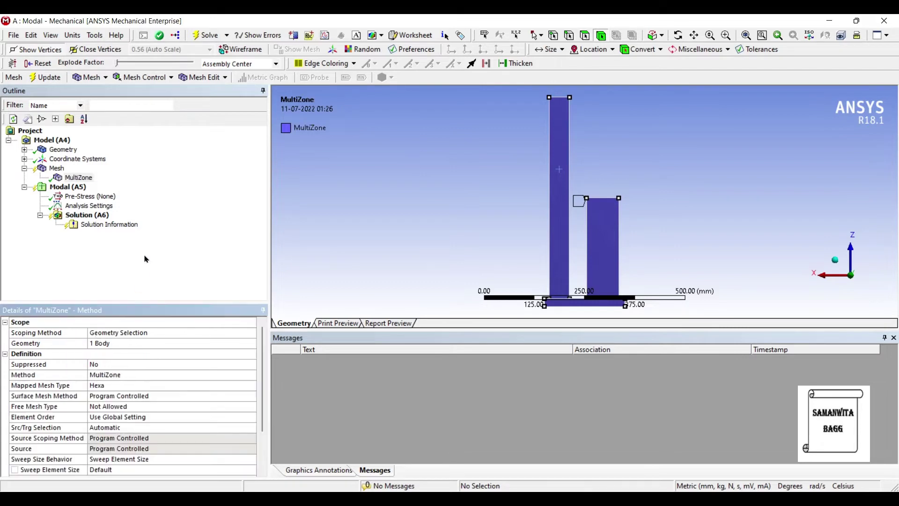
Add a body sizing with a 5 mm element size to the whole body and generate the mesh
middle_drag(458, 220, 480, 239)
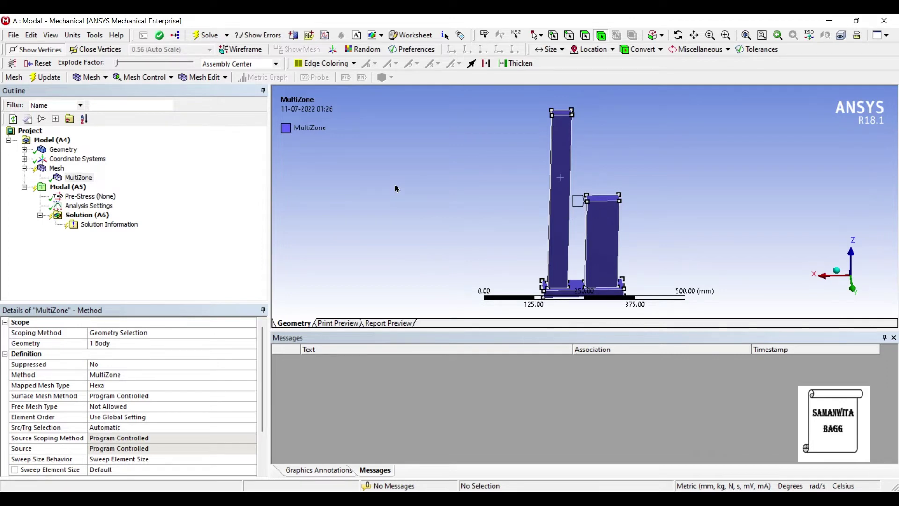
middle_drag(465, 191, 465, 179)
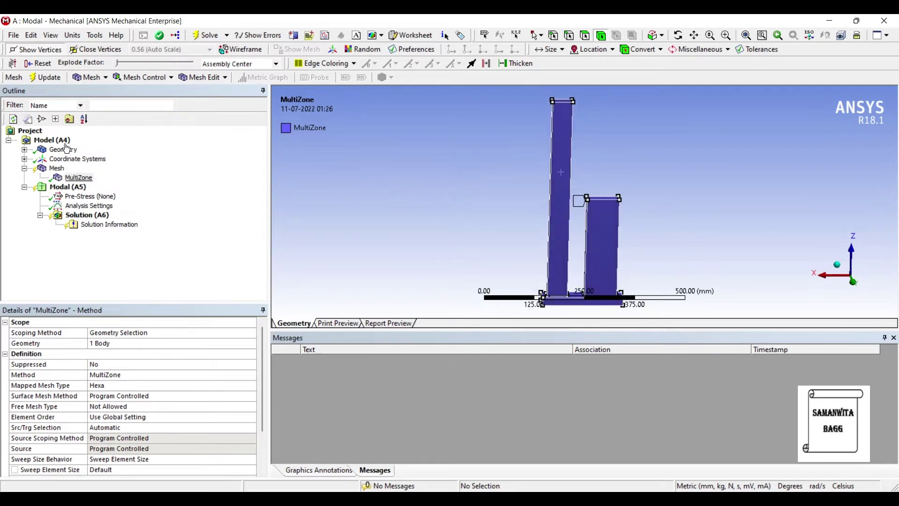
right_click(56, 167)
mouse_move(140, 173)
click(202, 190)
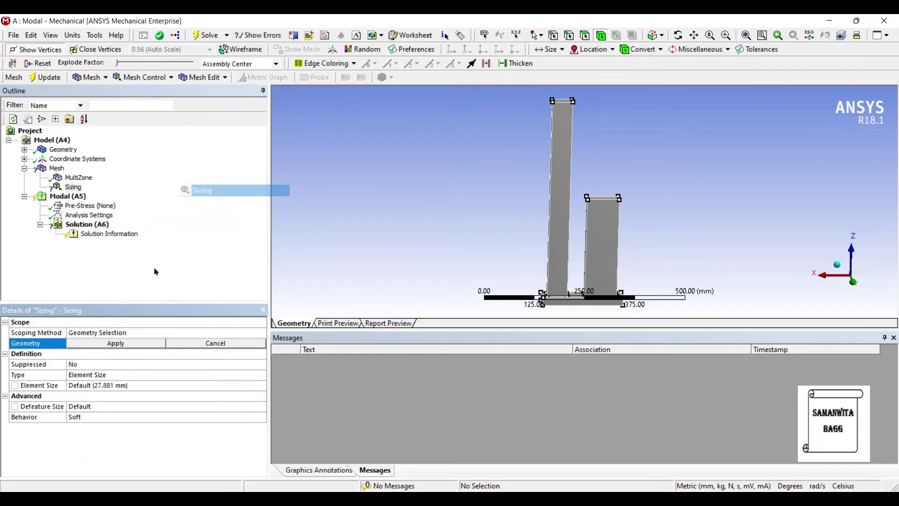
click(553, 224)
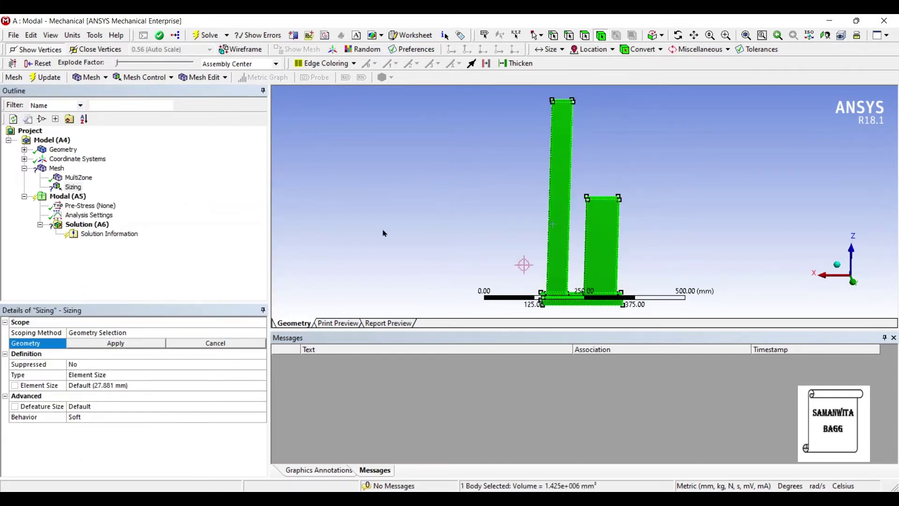
click(111, 344)
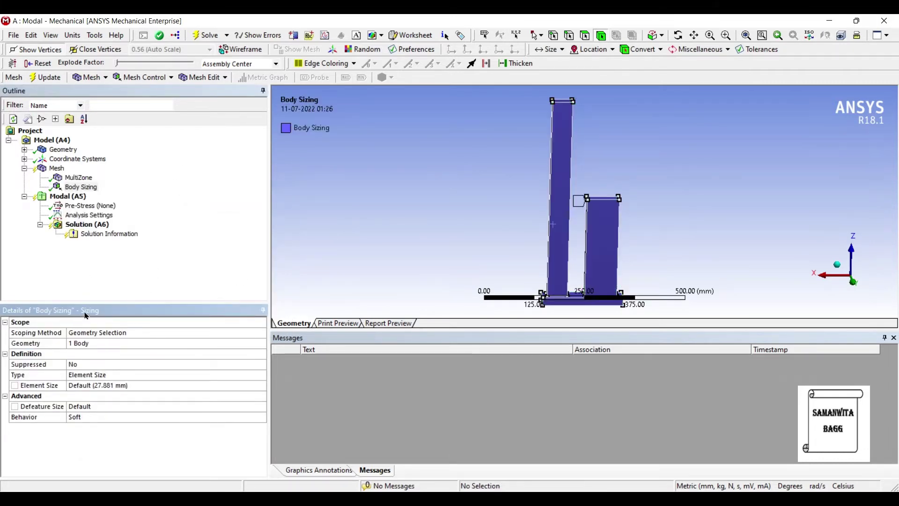
click(85, 384)
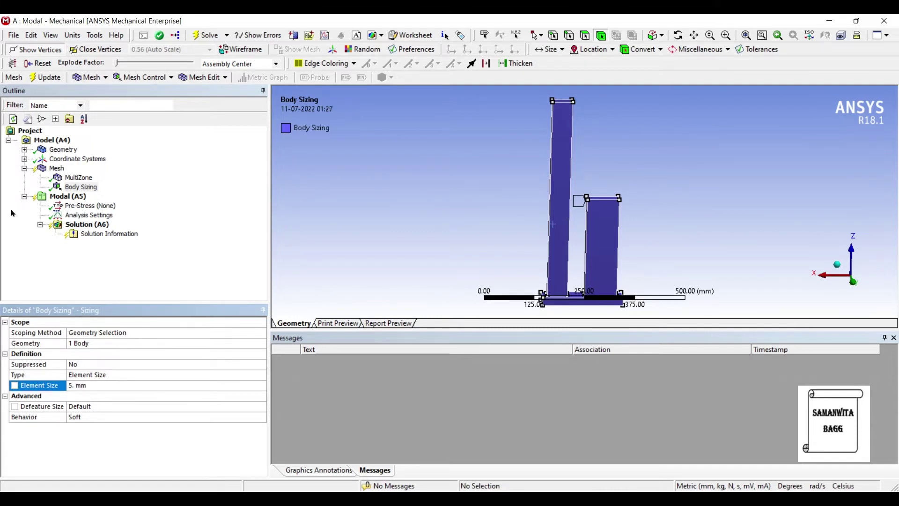
click(44, 168)
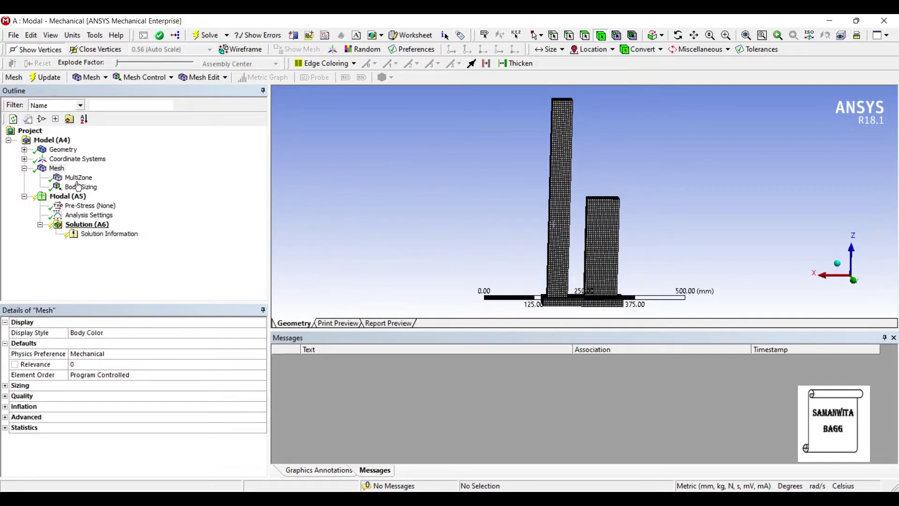
Apply a fixed support to the underside face of the base block, opposite the two columns
click(89, 215)
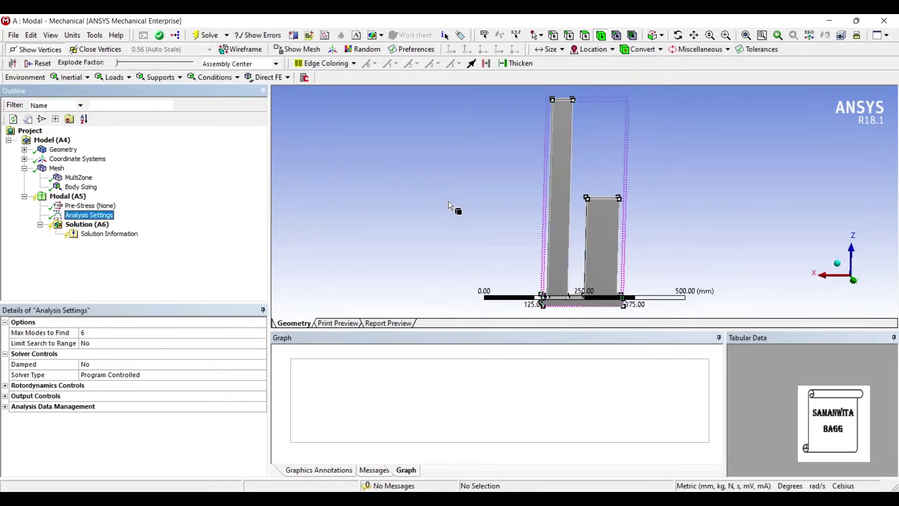
middle_drag(448, 201, 481, 195)
scroll(473, 216, up, 2)
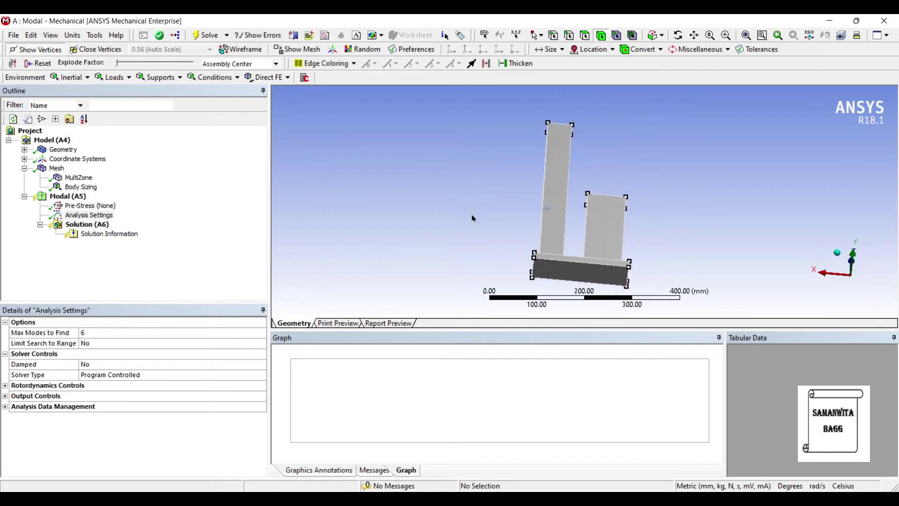
click(467, 218)
right_click(583, 272)
click(431, 186)
click(584, 35)
click(584, 276)
right_click(584, 277)
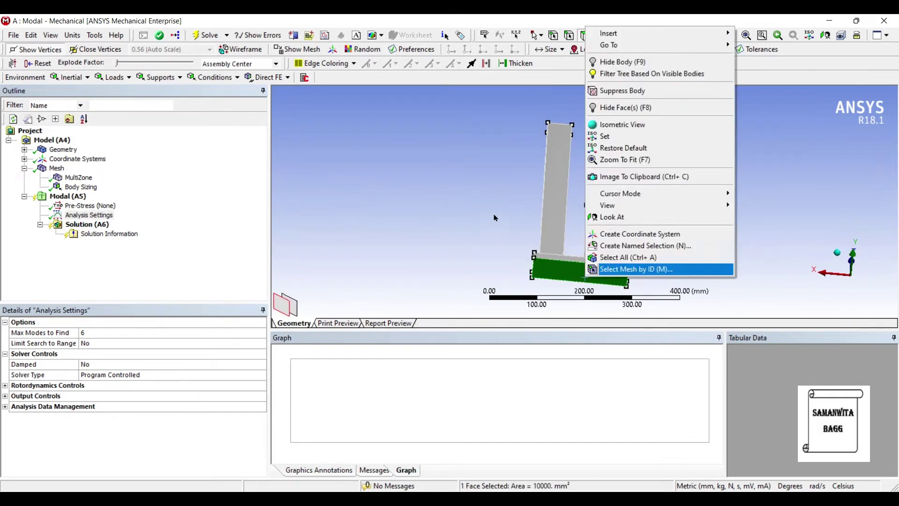
mouse_move(614, 34)
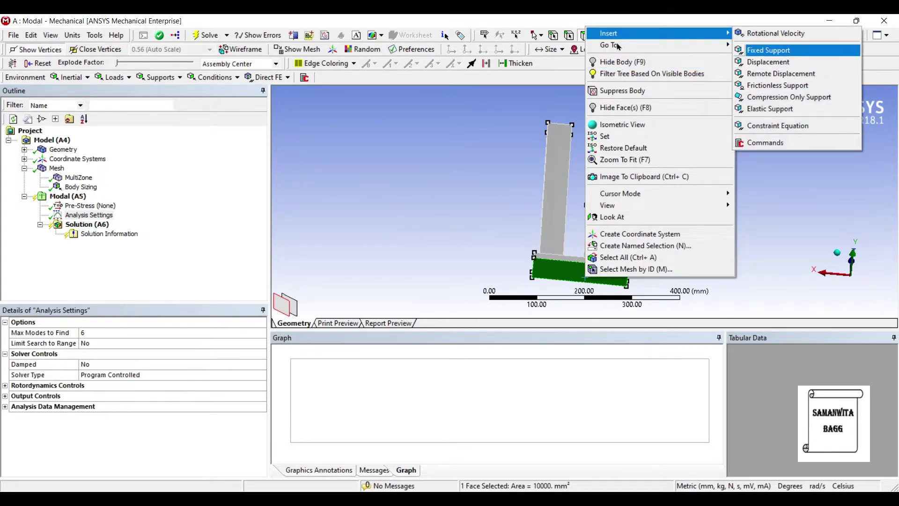
click(768, 50)
Solve the modal analysis
middle_drag(502, 203, 475, 227)
scroll(485, 216, down, 3)
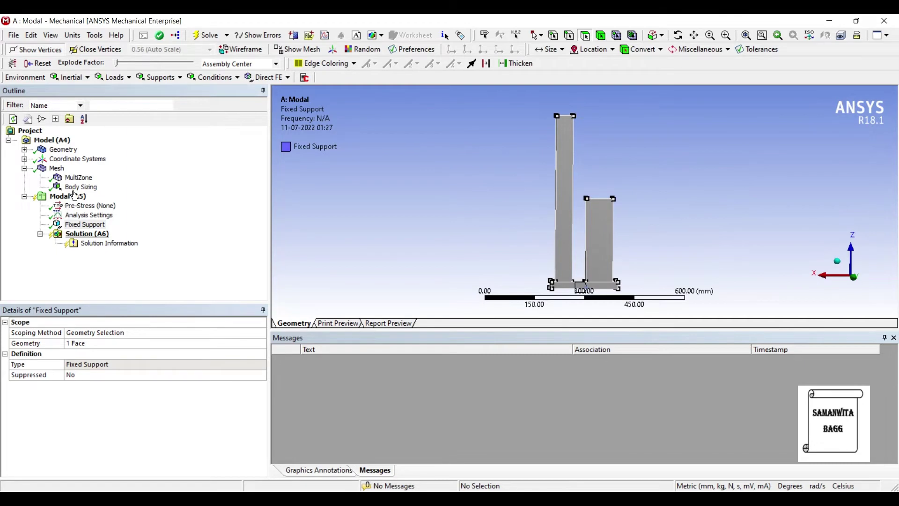
click(88, 234)
click(204, 36)
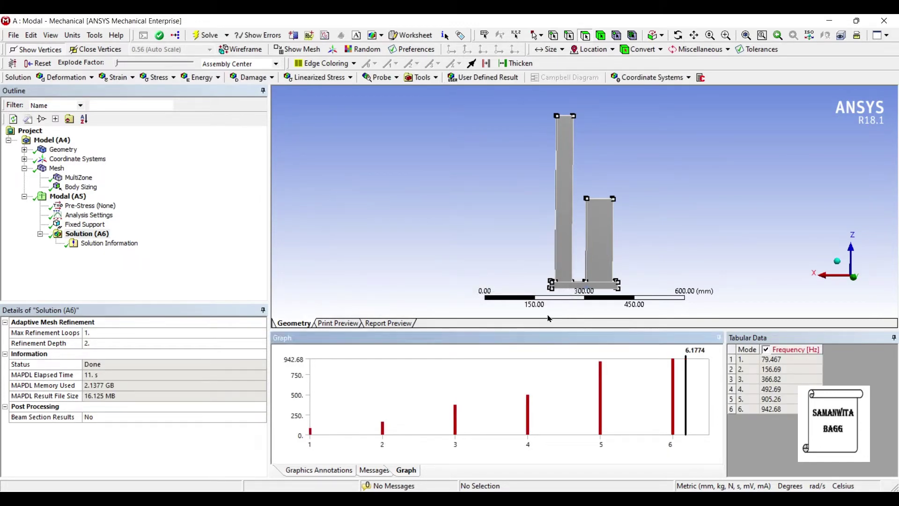
Select all modes in the frequency graph and create a total deformation mode shape result for each
right_click(685, 389)
click(699, 396)
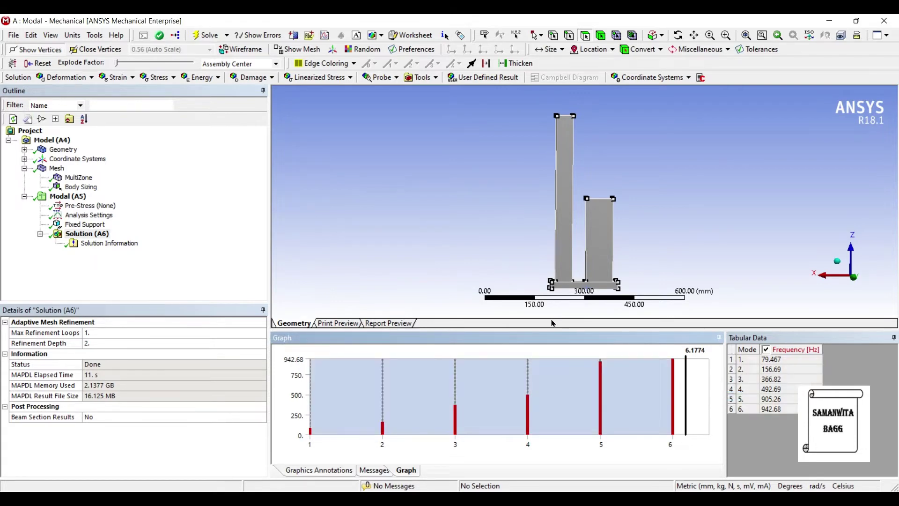
right_click(688, 396)
key(Down)
key(Return)
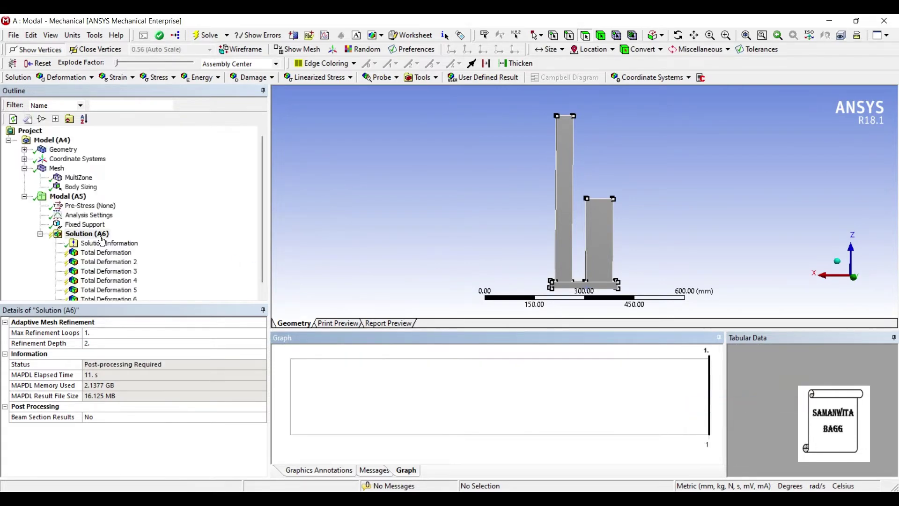
Evaluate the total deformation results and display the mode 1 shape
click(86, 234)
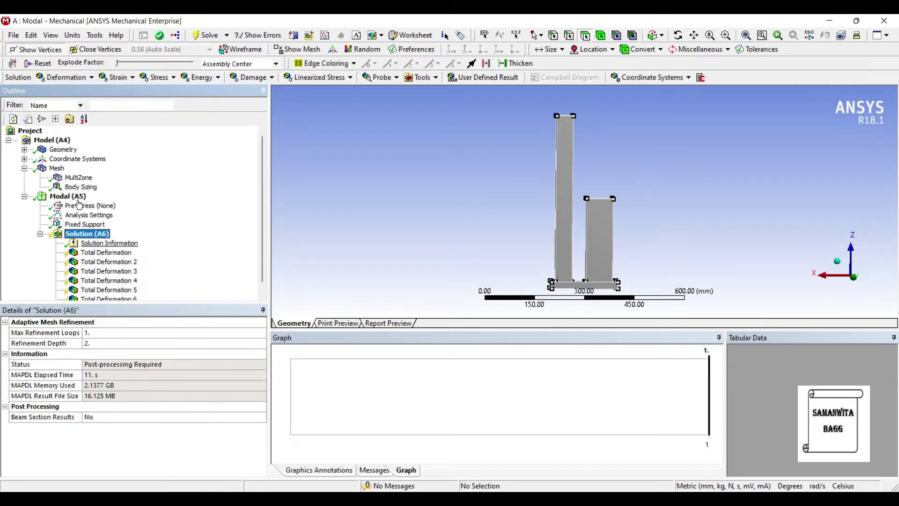
scroll(89, 241, down, 1)
click(208, 35)
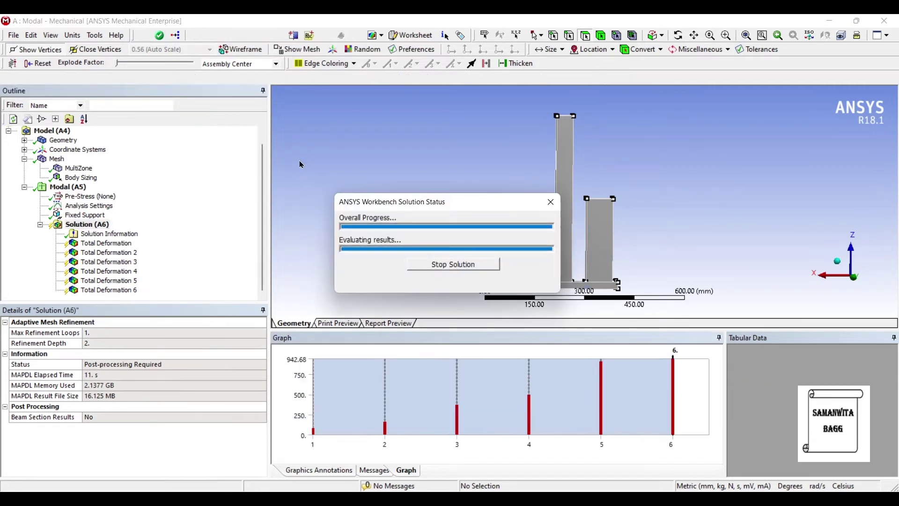
click(105, 243)
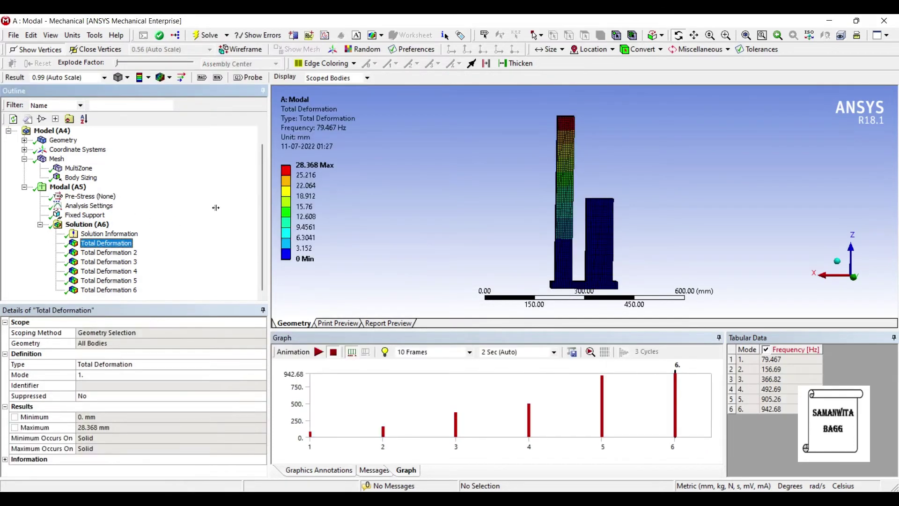
Animate the total deformation results of mode 1 and mode 2
drag(405, 184, 428, 224)
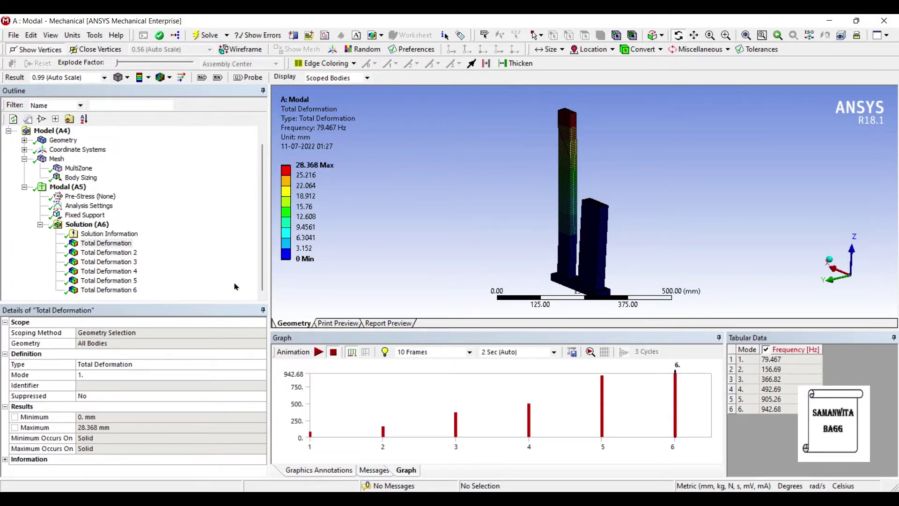
click(318, 351)
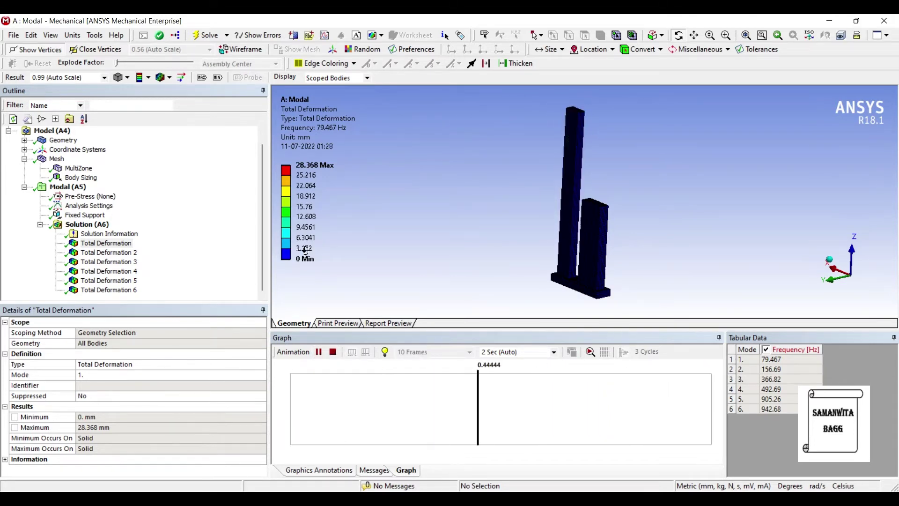
click(109, 252)
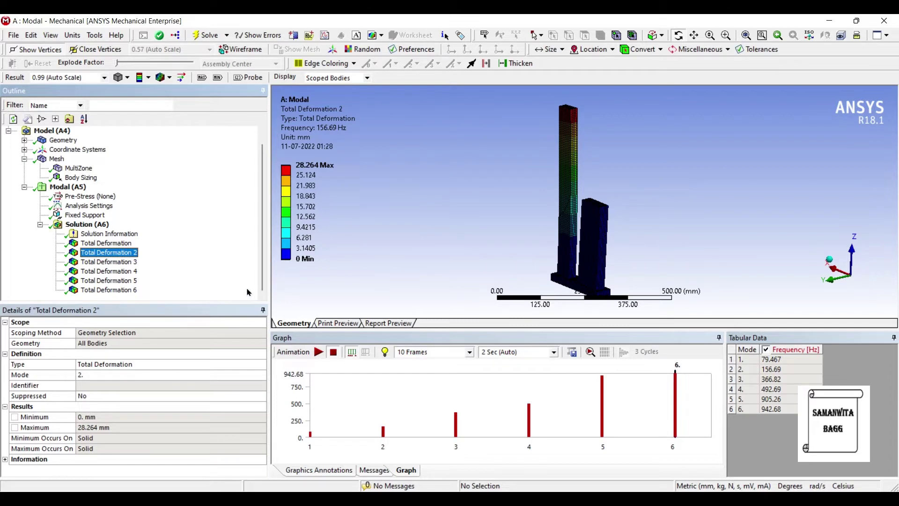
click(319, 352)
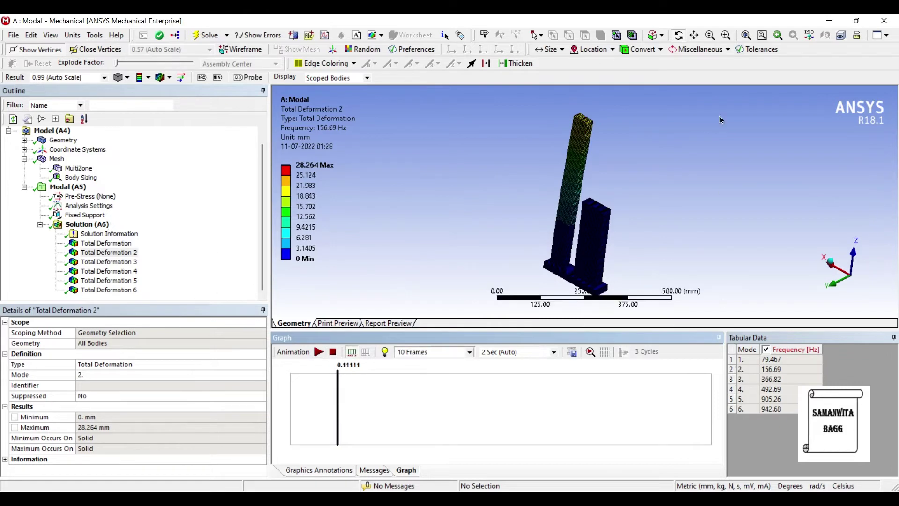
Animate the total deformation results of mode 3 and mode 4
click(108, 262)
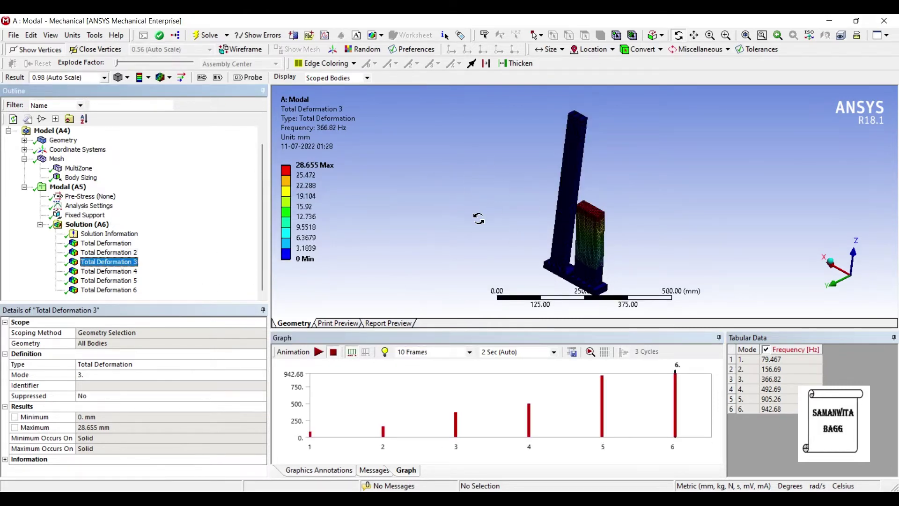
click(313, 165)
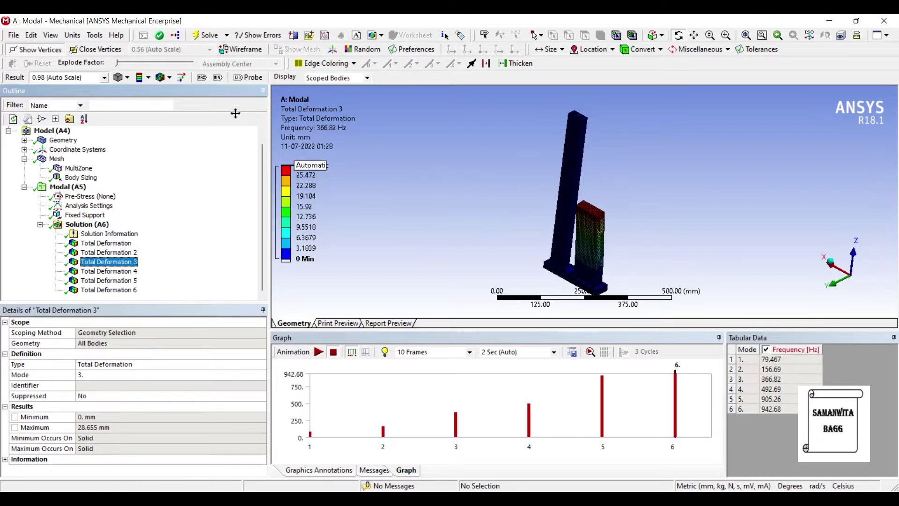
click(276, 165)
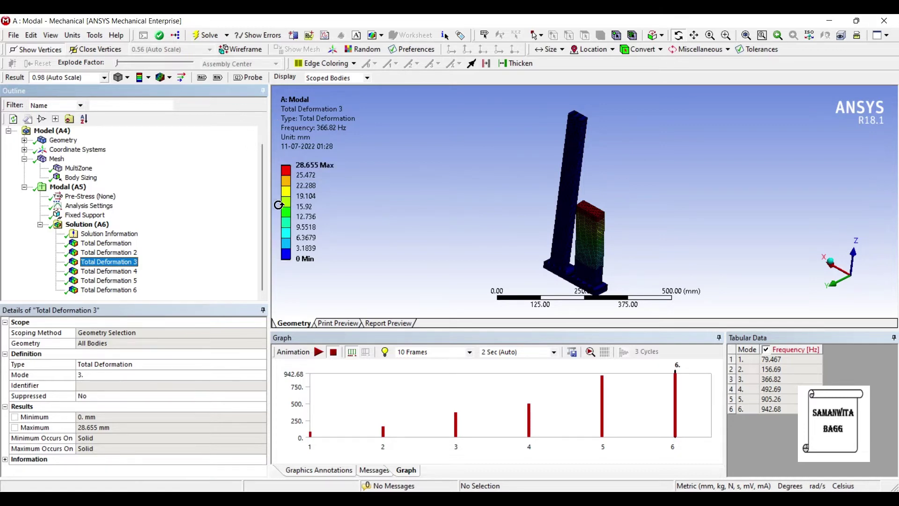
key(space)
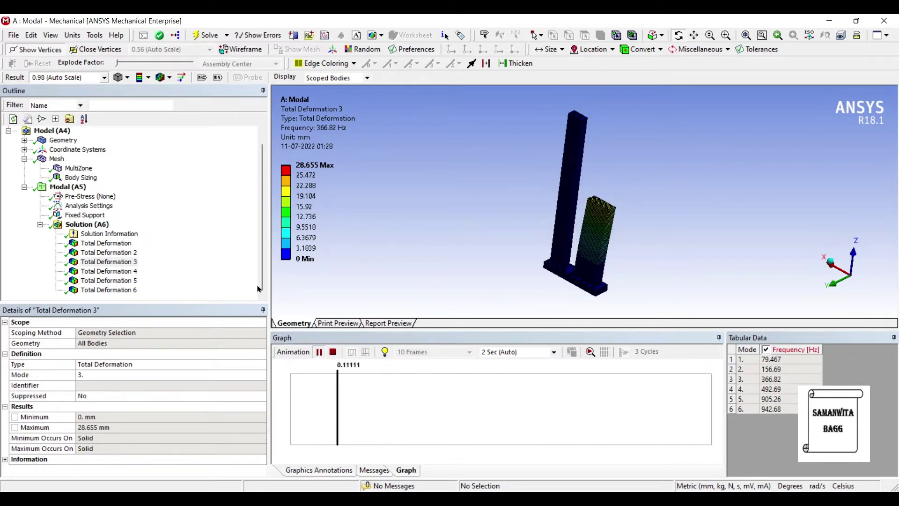
key(space)
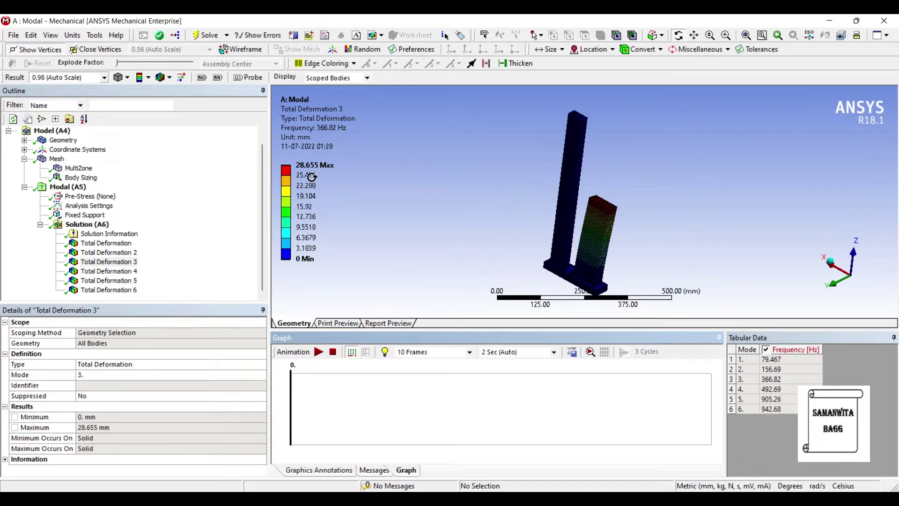
click(108, 271)
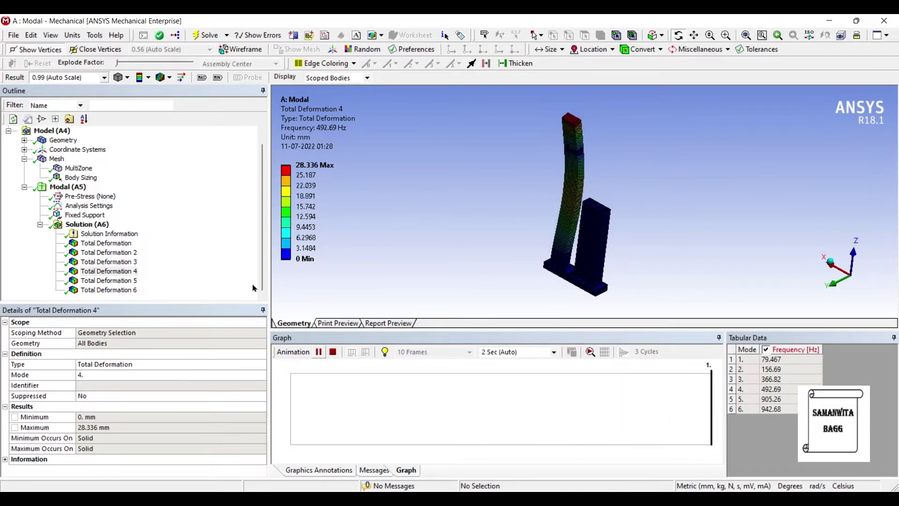
Animate the total deformation results of mode 5 and mode 6
click(126, 282)
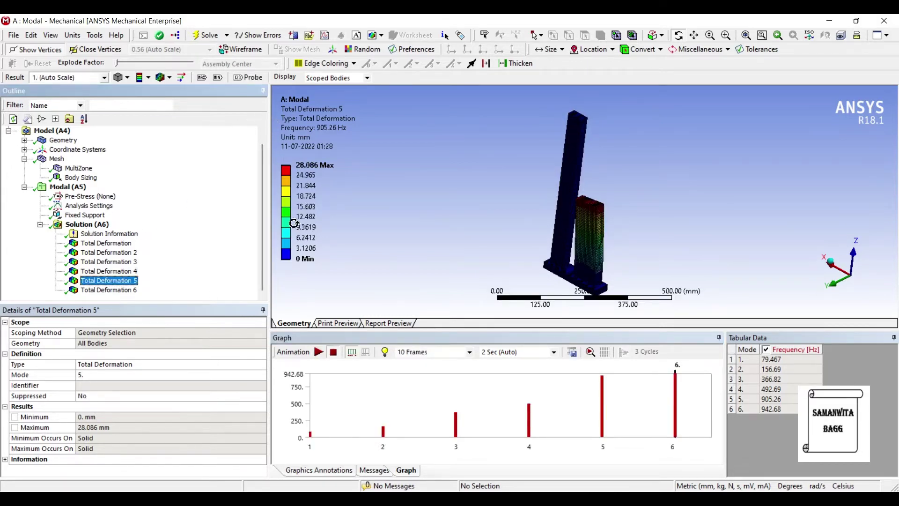
click(319, 351)
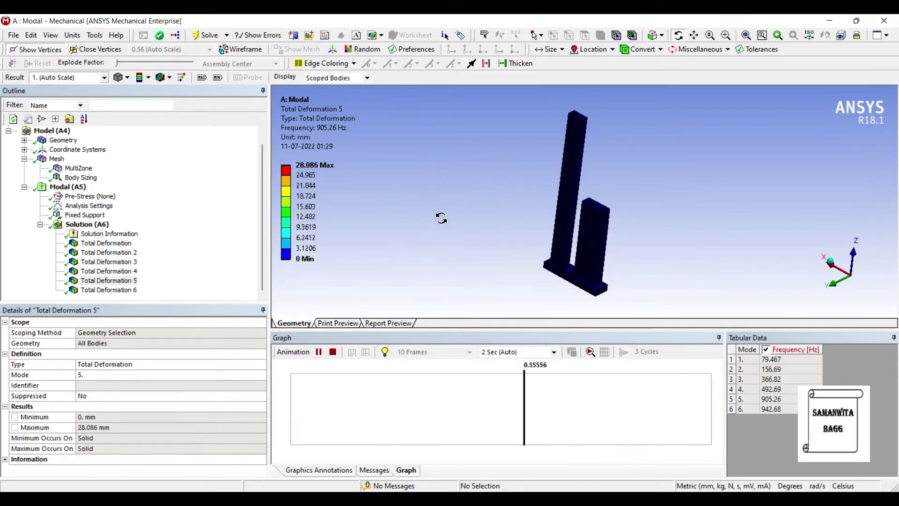
click(319, 352)
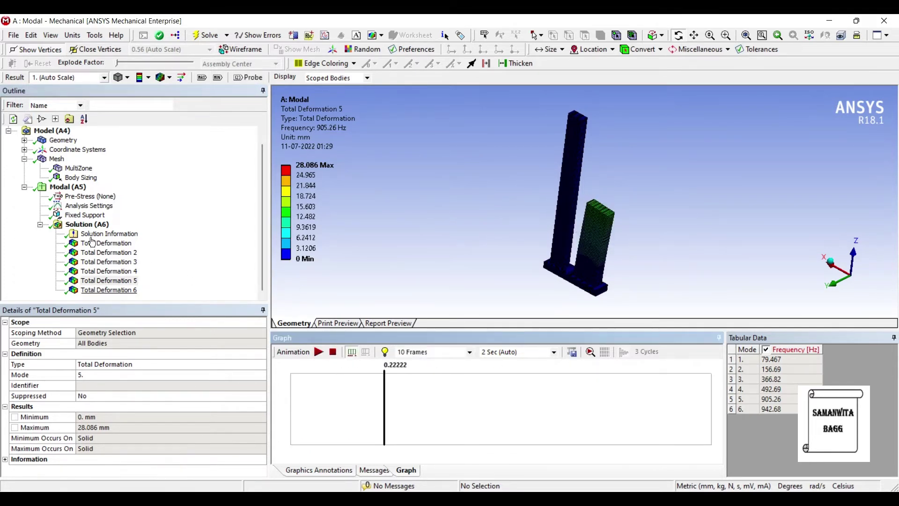
click(108, 290)
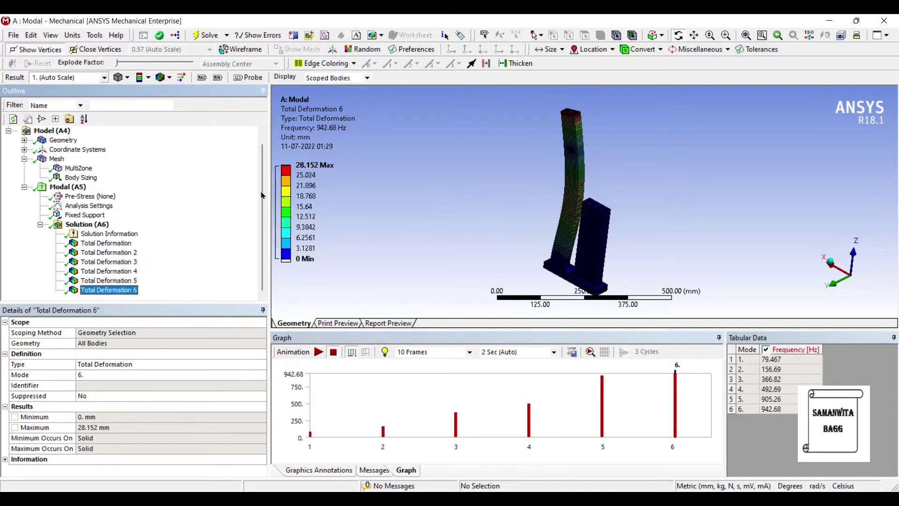
click(319, 352)
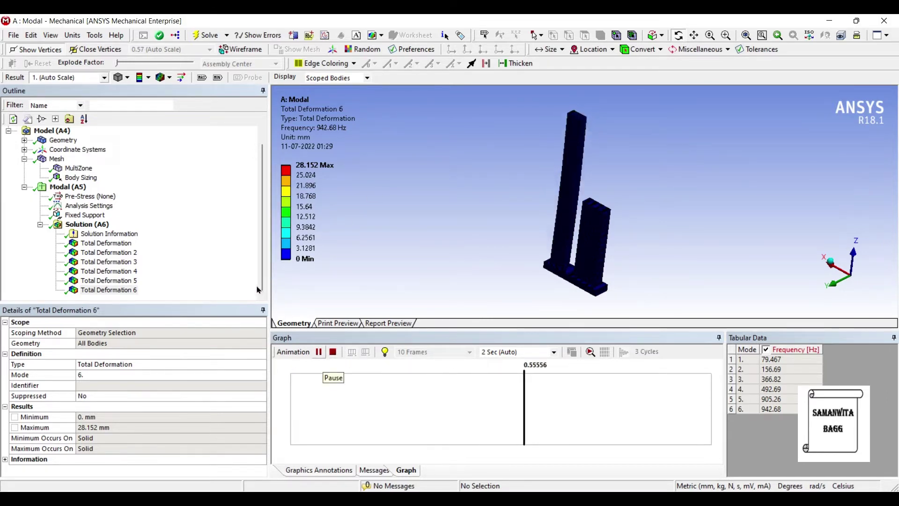
click(319, 351)
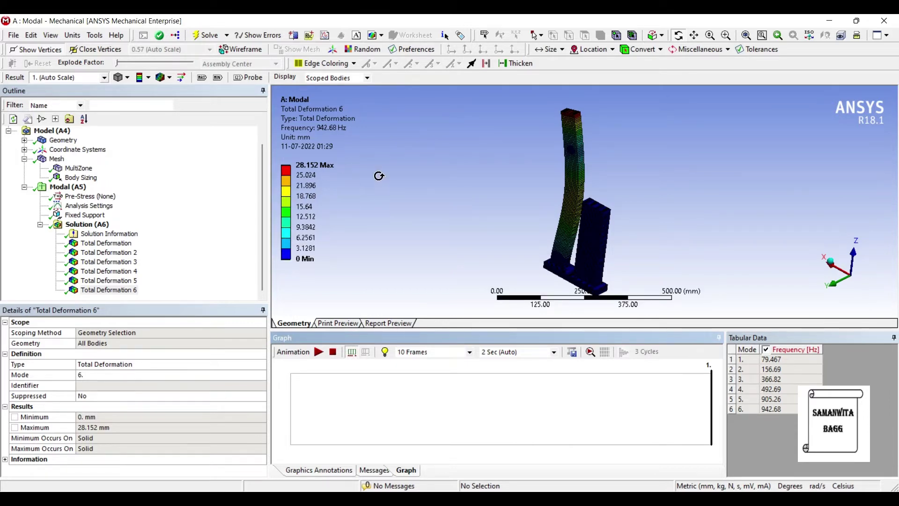
Switch to Workbench, add a Harmonic Response system linked to the Modal system's model and solution, and open its setup
click(830, 21)
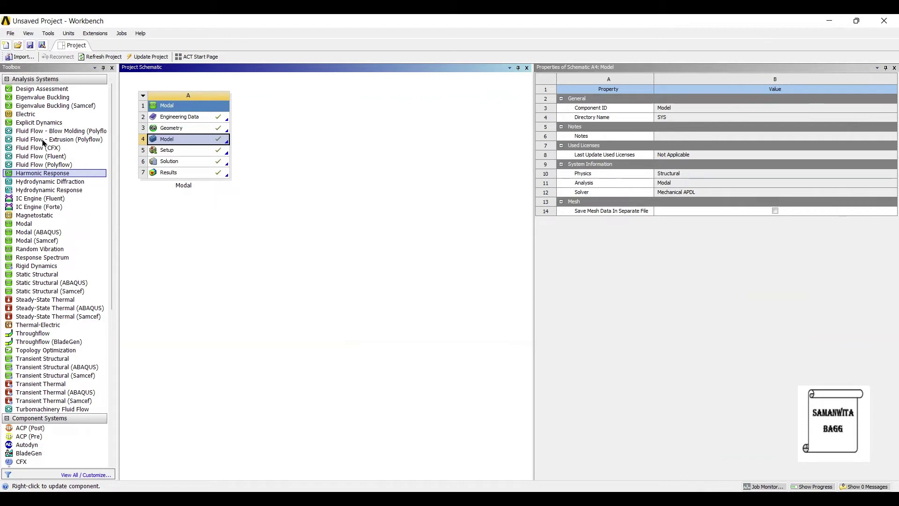
drag(42, 143, 145, 135)
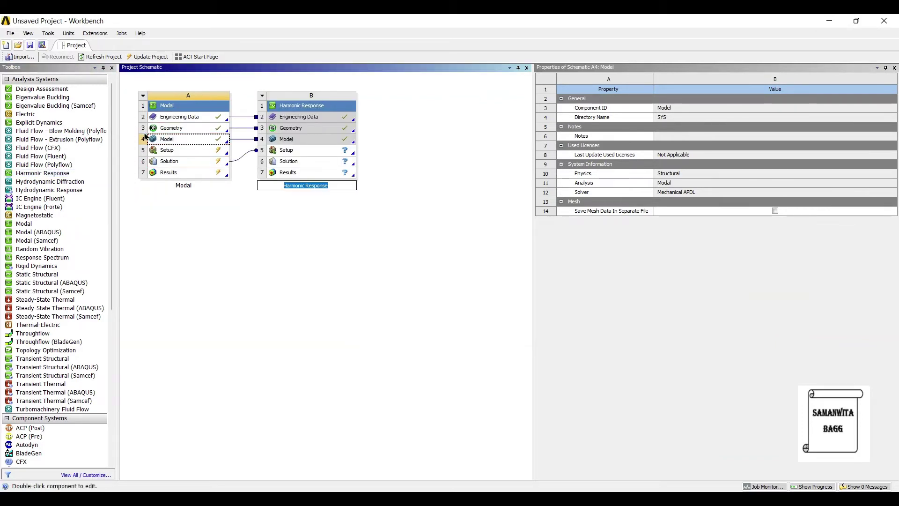
click(286, 150)
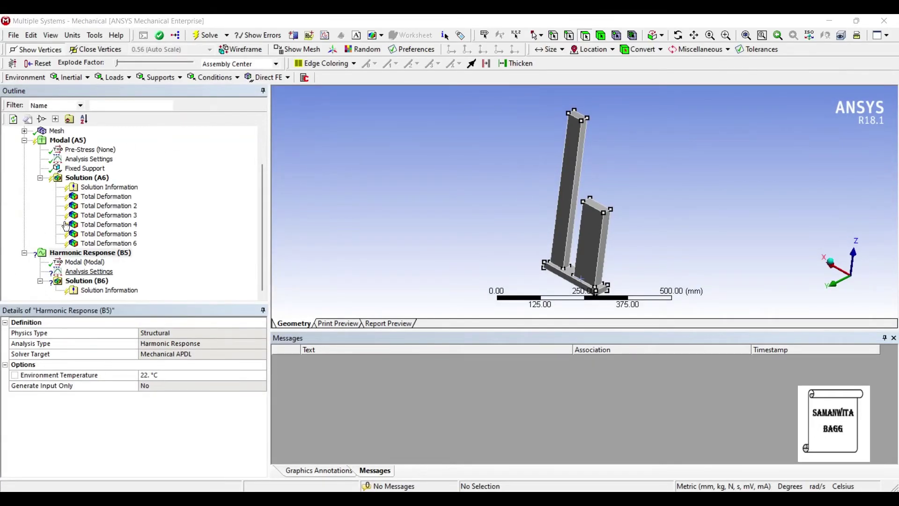
Check the mode 1 frequency and set the harmonic response's frequency range minimum to 50 Hz
click(89, 272)
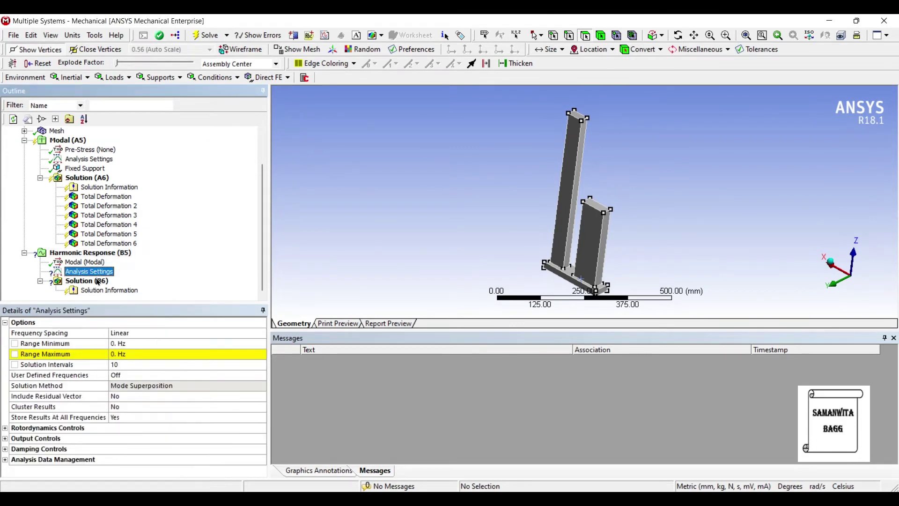
click(122, 344)
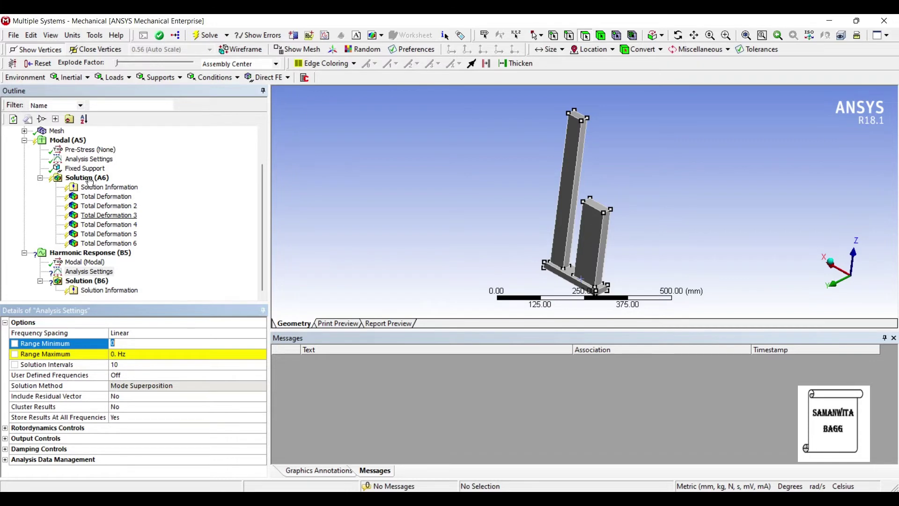
click(107, 196)
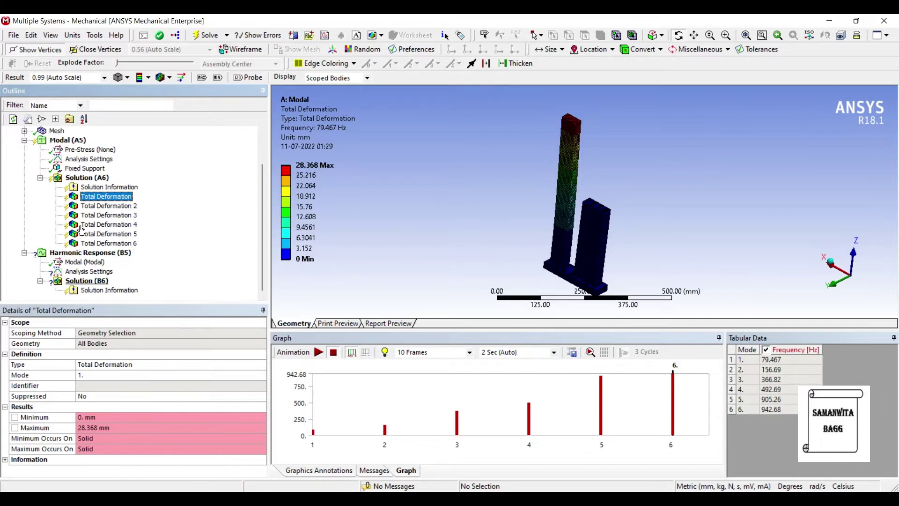
click(89, 271)
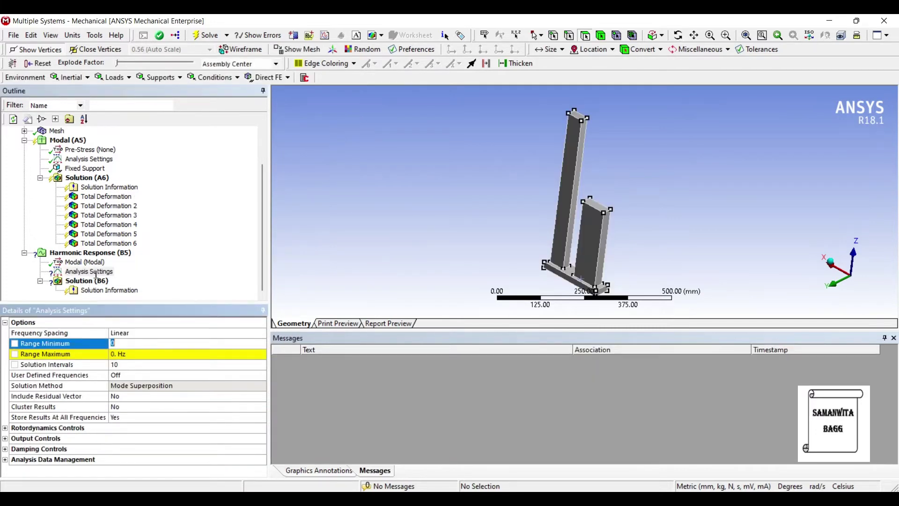
text(50)
key(Return)
Check the mode 6 frequency, then set the harmonic response's range maximum to 950 Hz and its solution intervals to 50
click(104, 243)
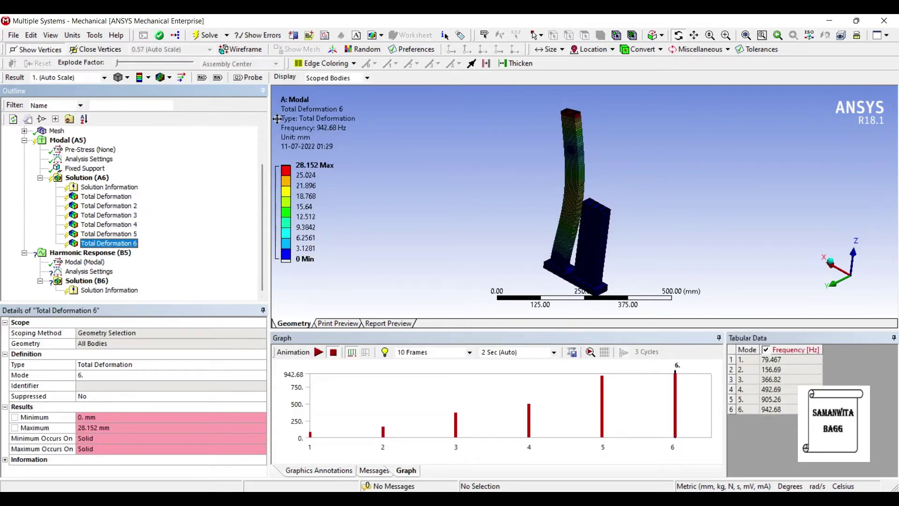
click(91, 289)
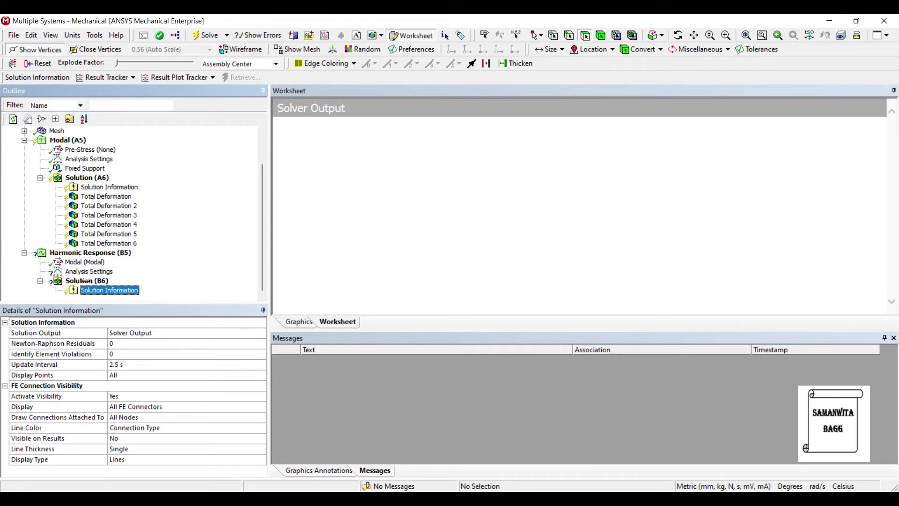
click(91, 272)
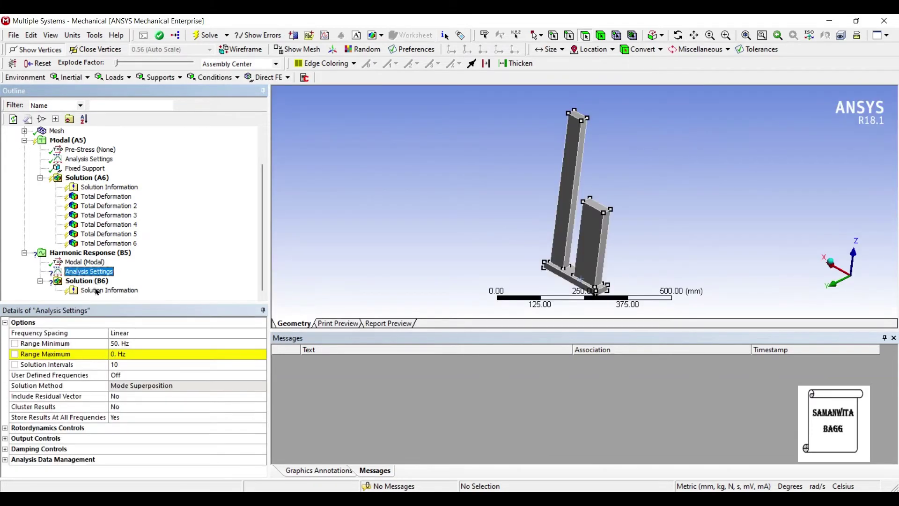
text(9)
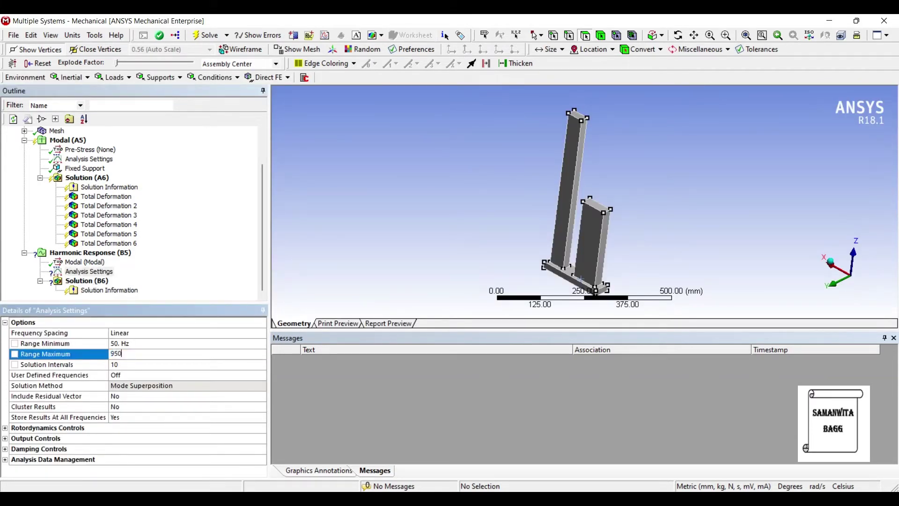
text(50)
key(Return)
key(Tab)
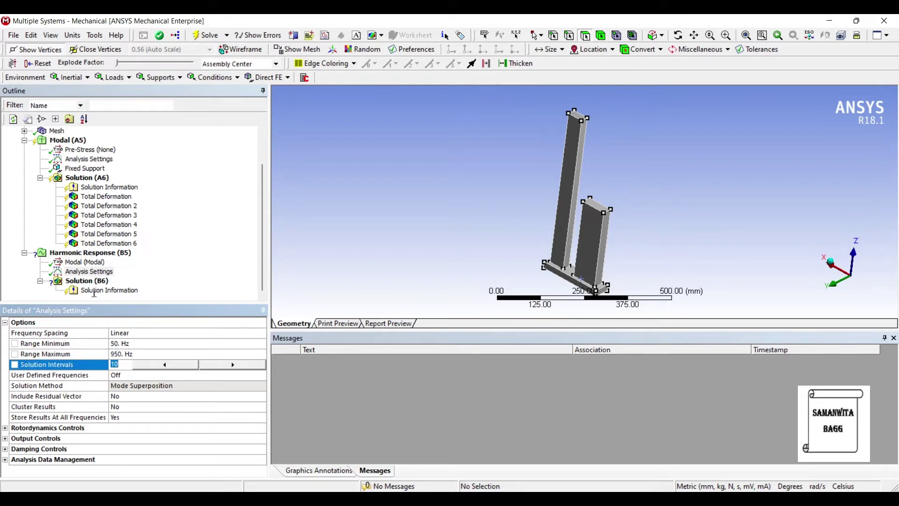
text(50)
key(Return)
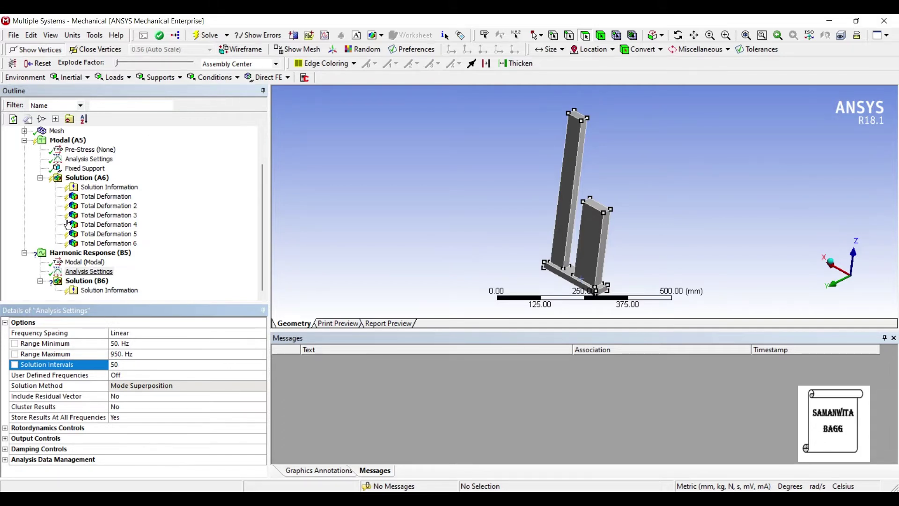
Insert a pressure load in the harmonic response and scope it to the matching broad side faces of both columns
click(89, 271)
right_click(100, 273)
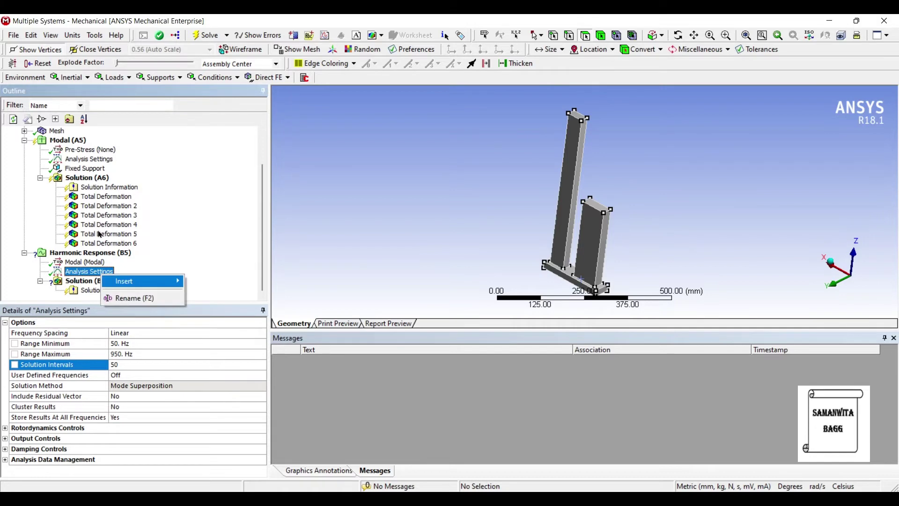
mouse_move(126, 281)
key(Return)
click(570, 187)
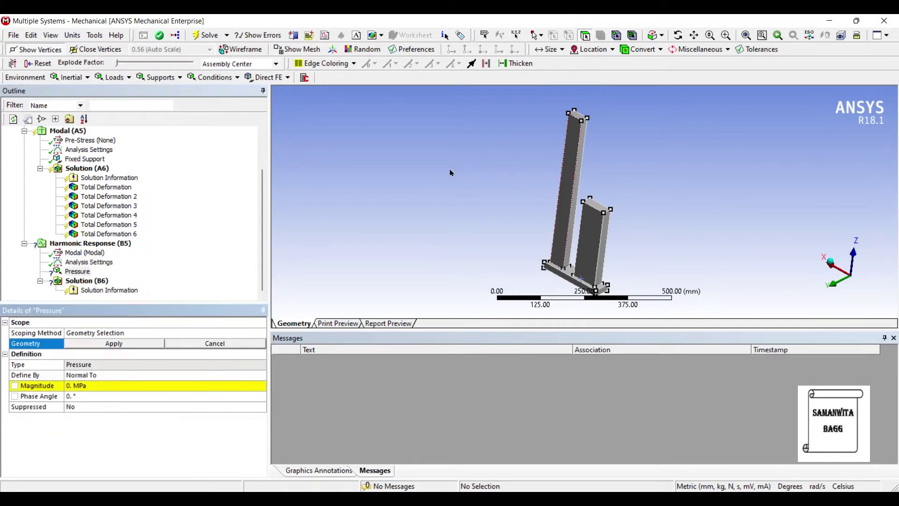
click(472, 209)
click(560, 201)
middle_drag(443, 193, 457, 197)
ctrl+click(595, 247)
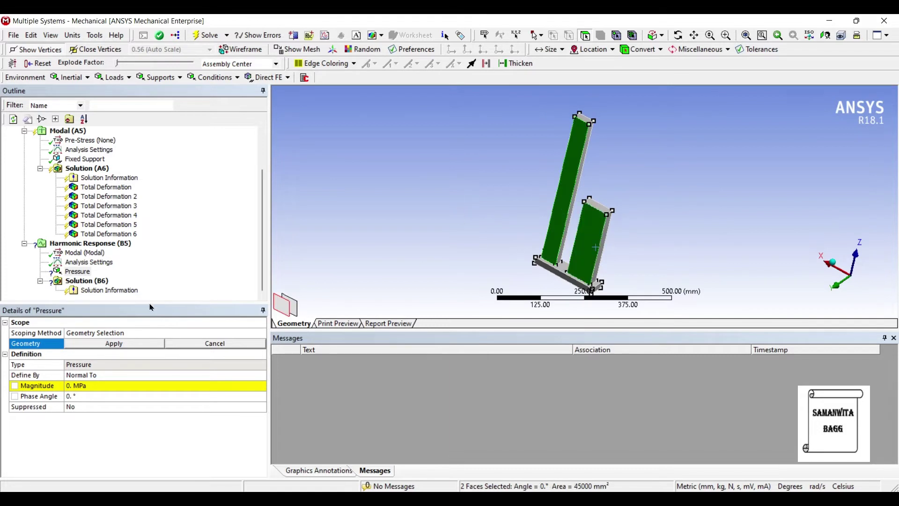
key(Return)
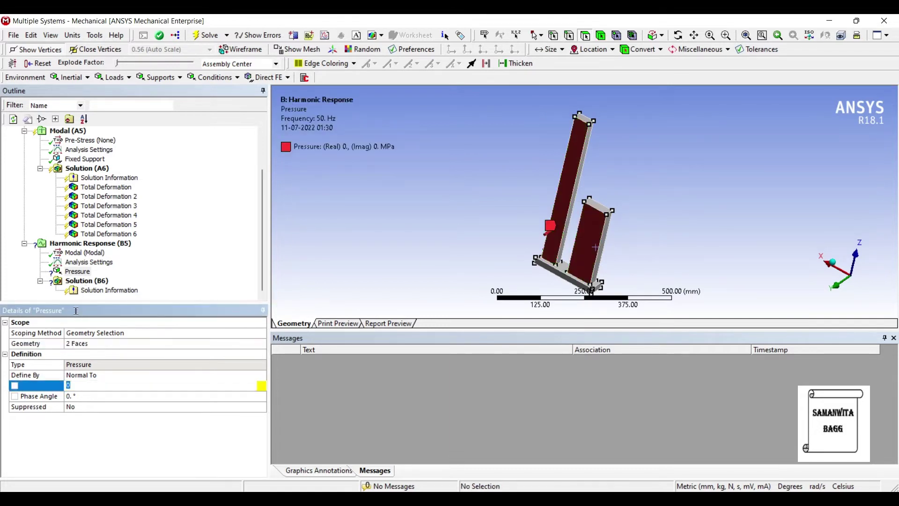
Set the magnitude of the pressure on the two column faces to 50 MPa
text(50)
key(Return)
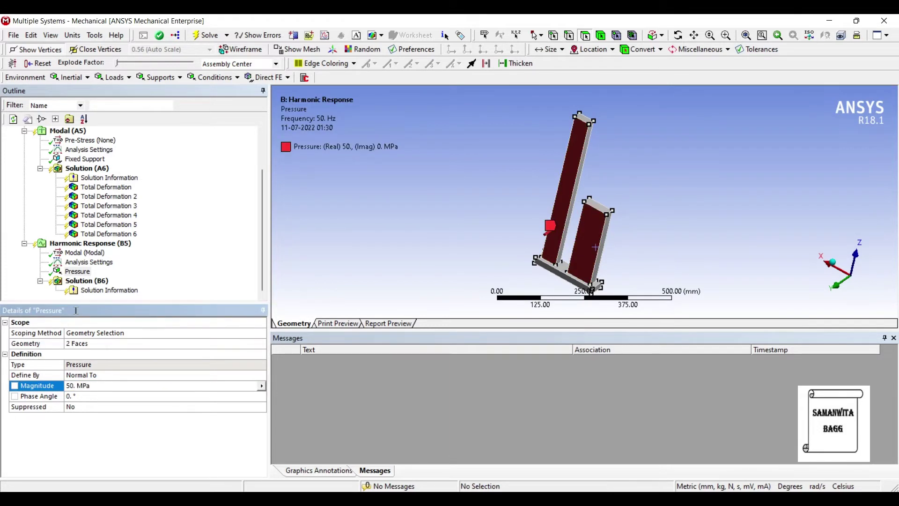
middle_drag(367, 178, 359, 178)
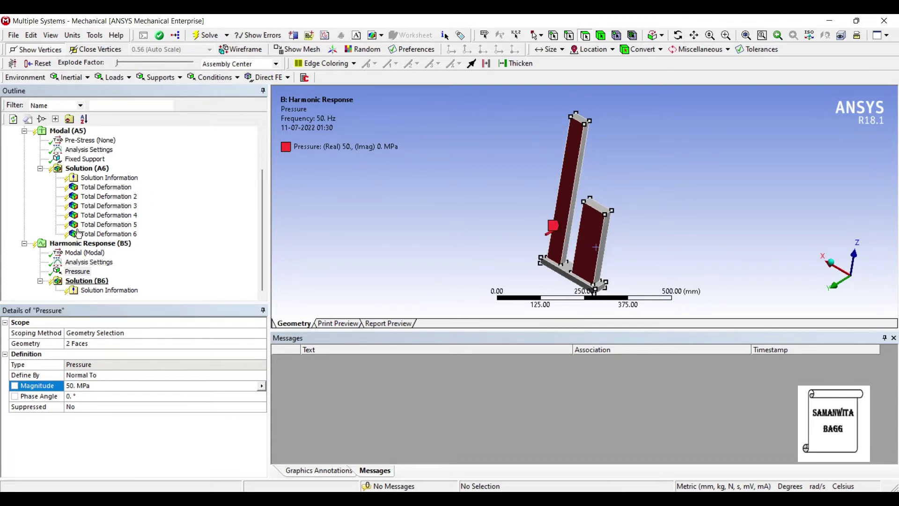
Insert a deformation frequency response in the harmonic response solution and scope it to the whole body
key(Down)
right_click(97, 283)
mouse_move(156, 291)
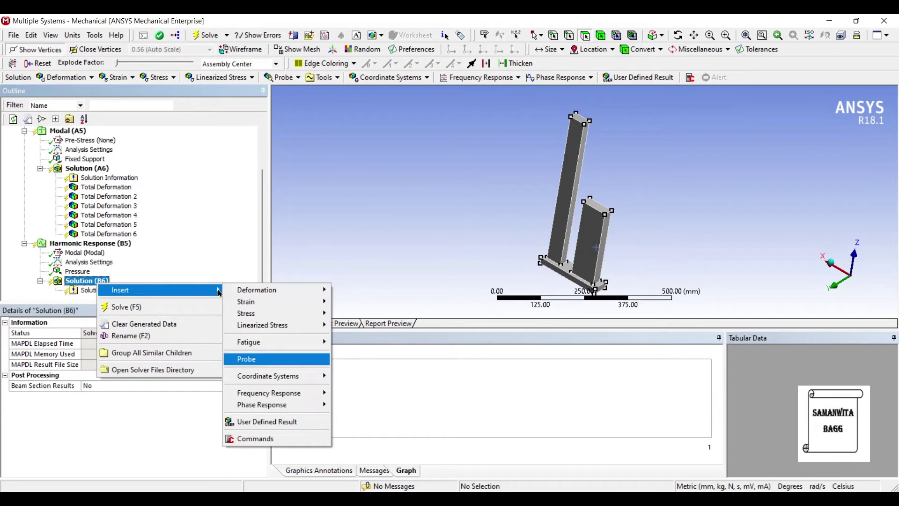
mouse_move(279, 394)
key(Down)
key(Down)
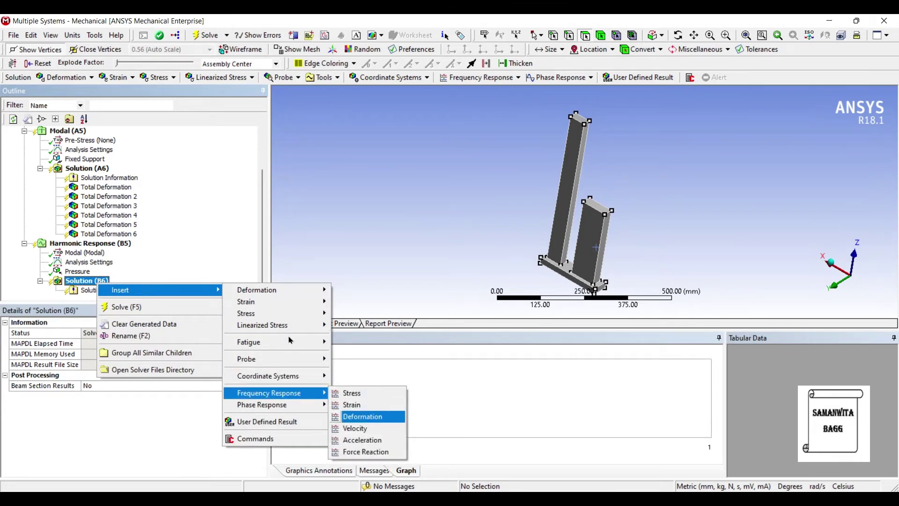
key(Return)
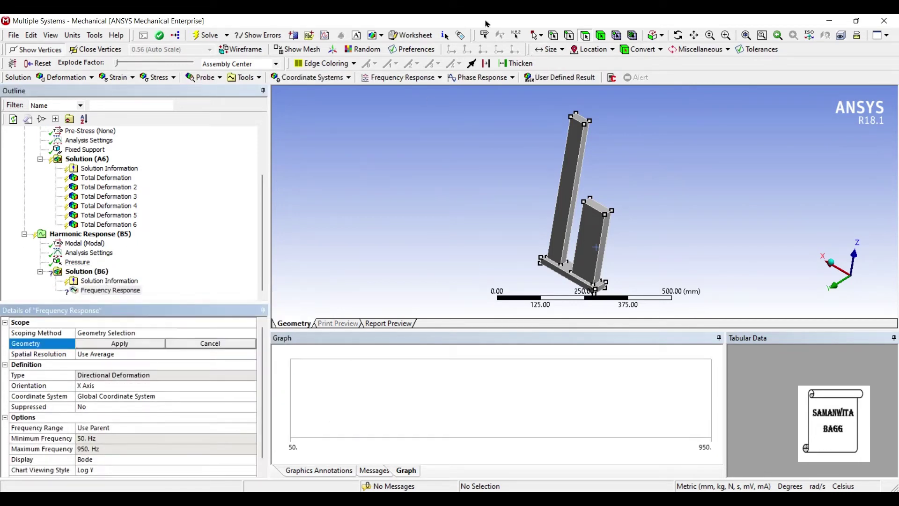
click(600, 35)
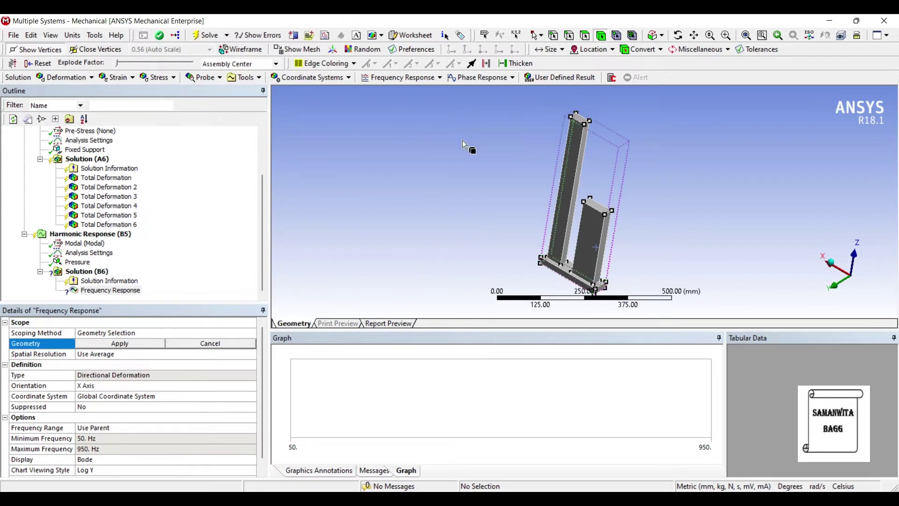
click(577, 171)
click(120, 343)
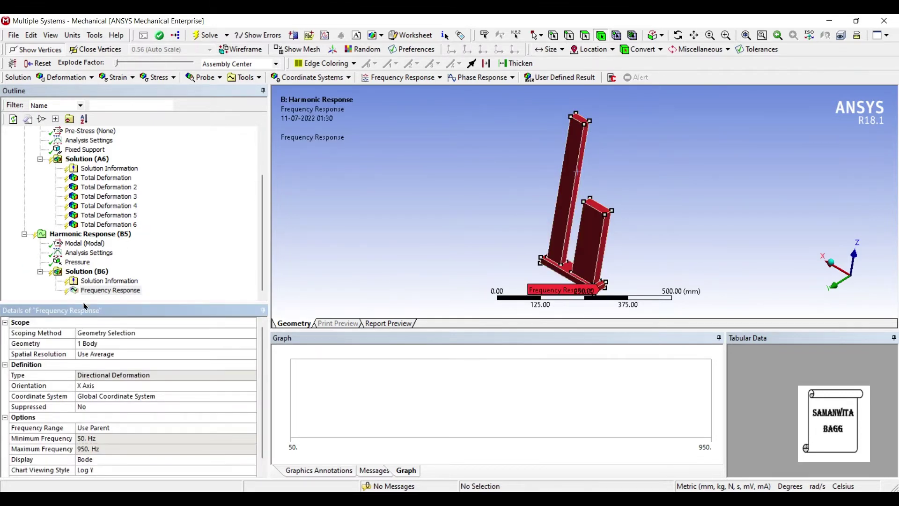
Set the orientation of the deformation frequency response to the Y Axis
click(105, 386)
click(252, 385)
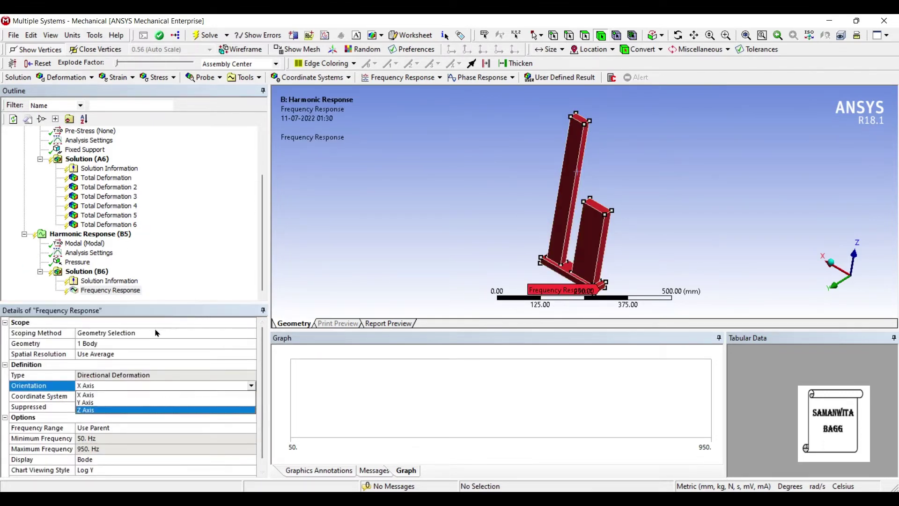
key(Up)
key(Return)
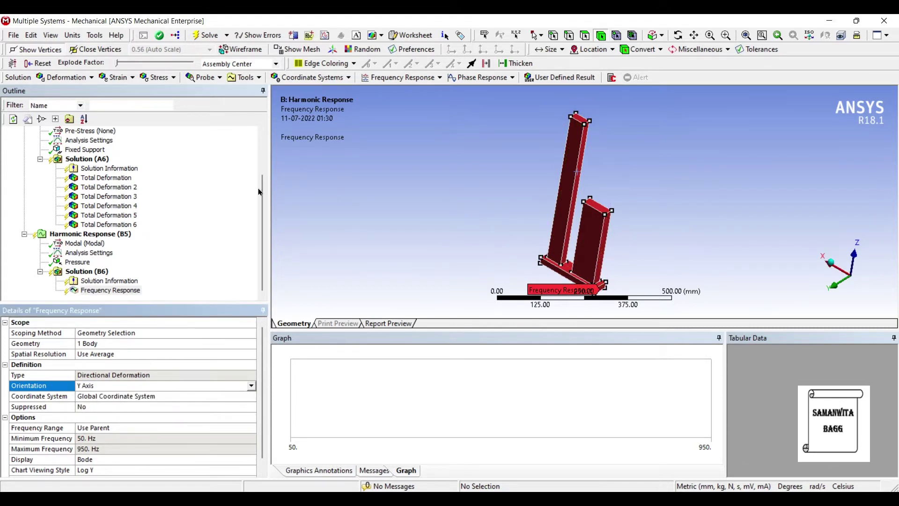
Solve the harmonic response and review the frequency response plots together with the maximum amplitude and its frequency
click(86, 271)
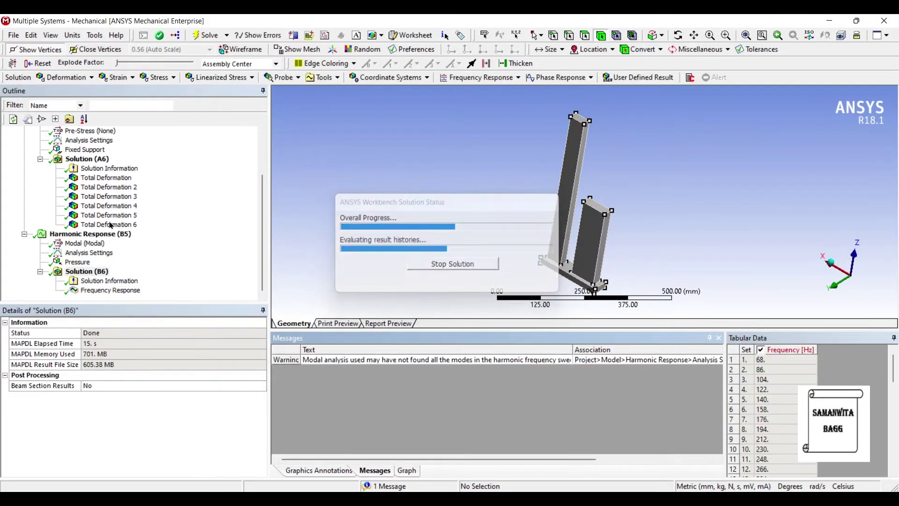
click(110, 290)
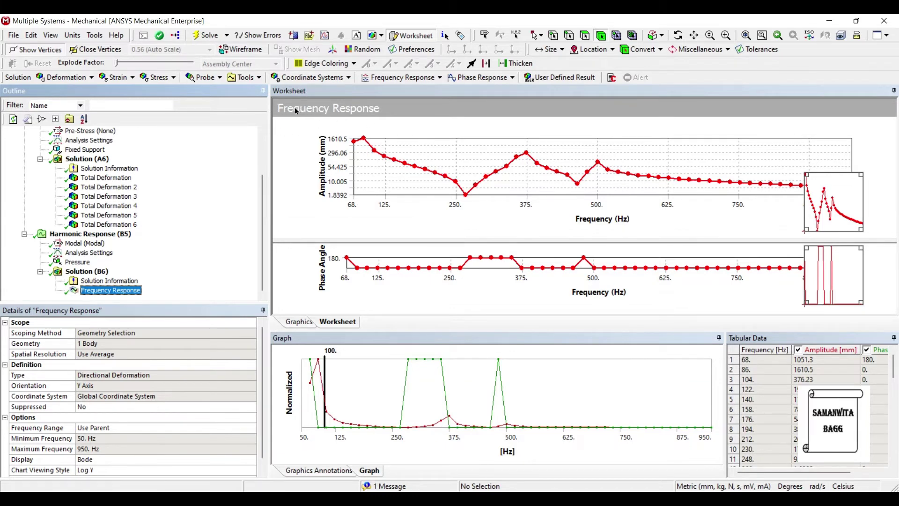
scroll(27, 355, down, 1)
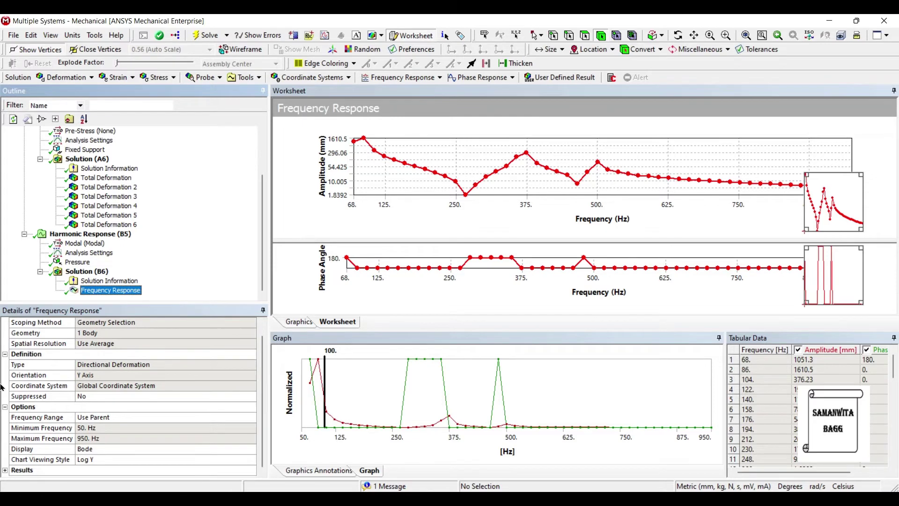
click(5, 470)
scroll(81, 349, down, 2)
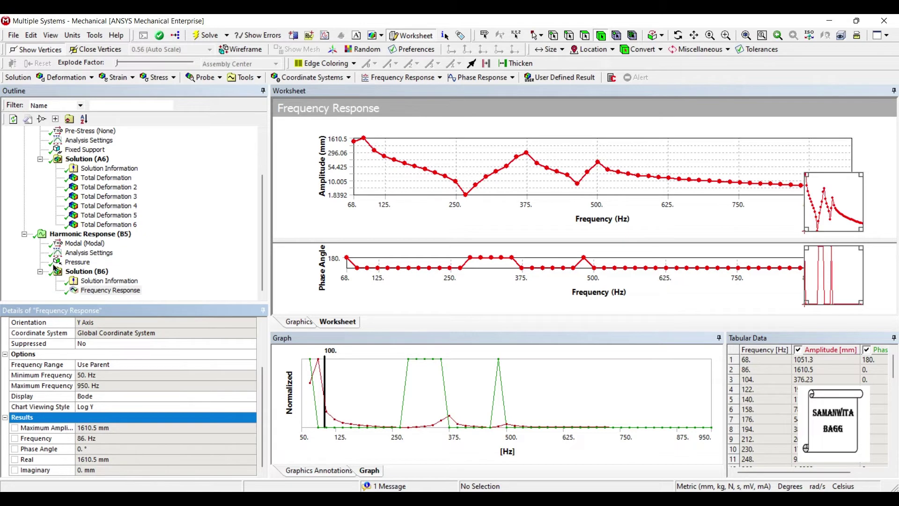
Set Cluster Results to Yes in the harmonic response's analysis settings
click(89, 253)
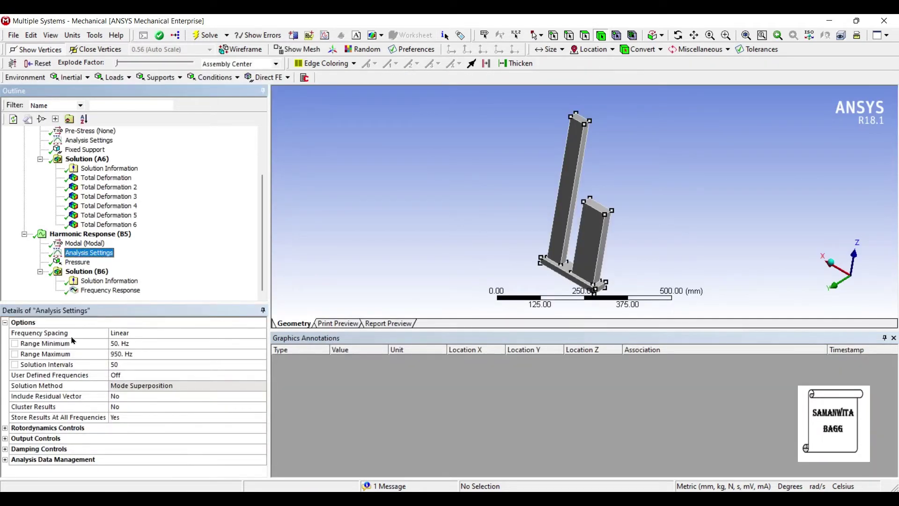
click(149, 406)
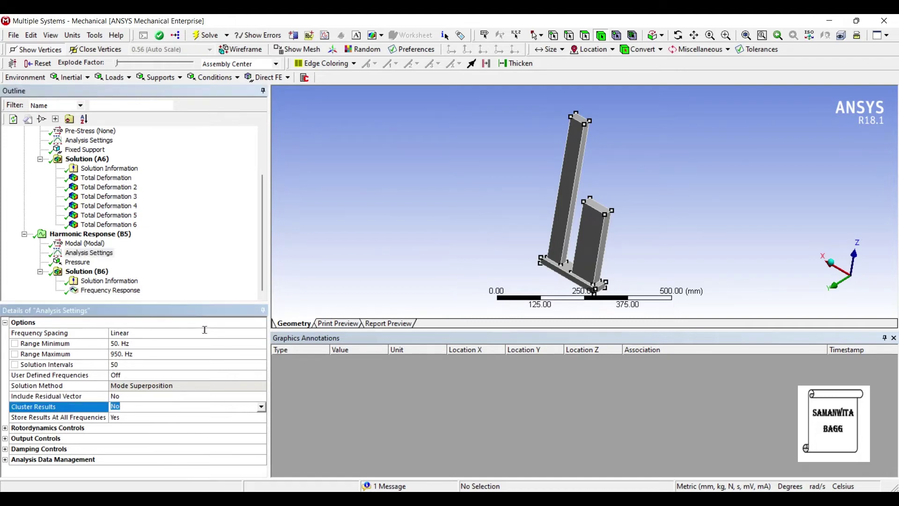
click(261, 406)
click(128, 423)
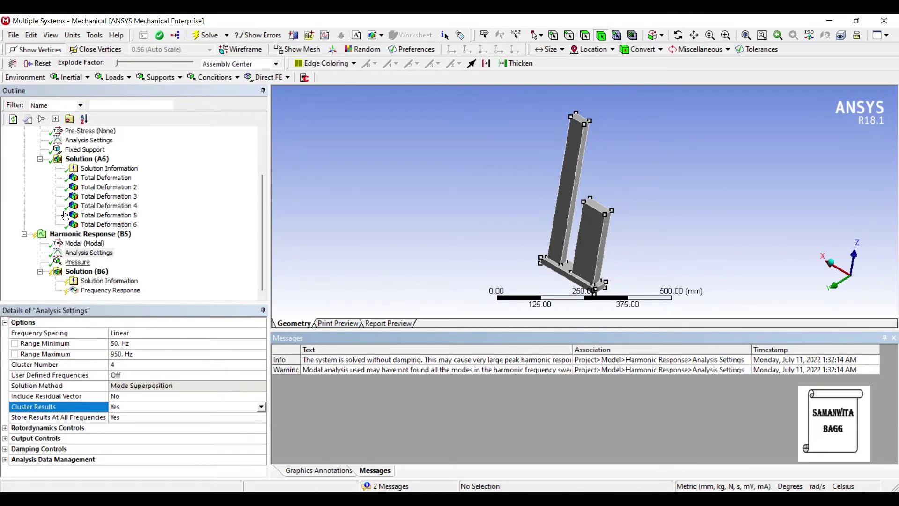
Set the constant damping ratio in the harmonic response's damping controls to 0.01
click(5, 448)
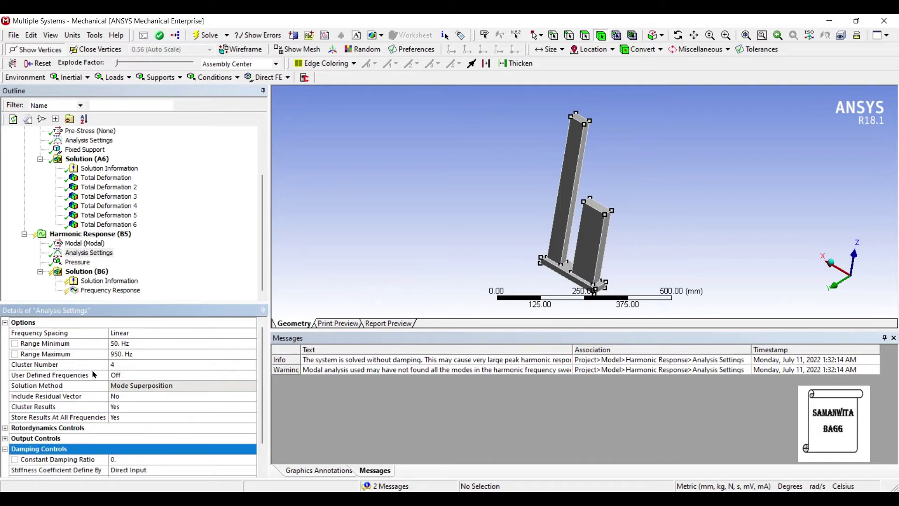
key(Down)
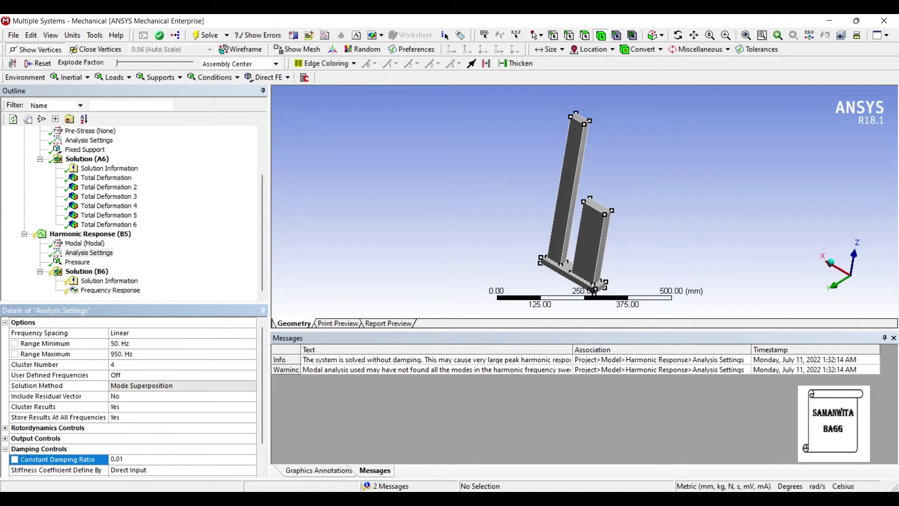
key(Return)
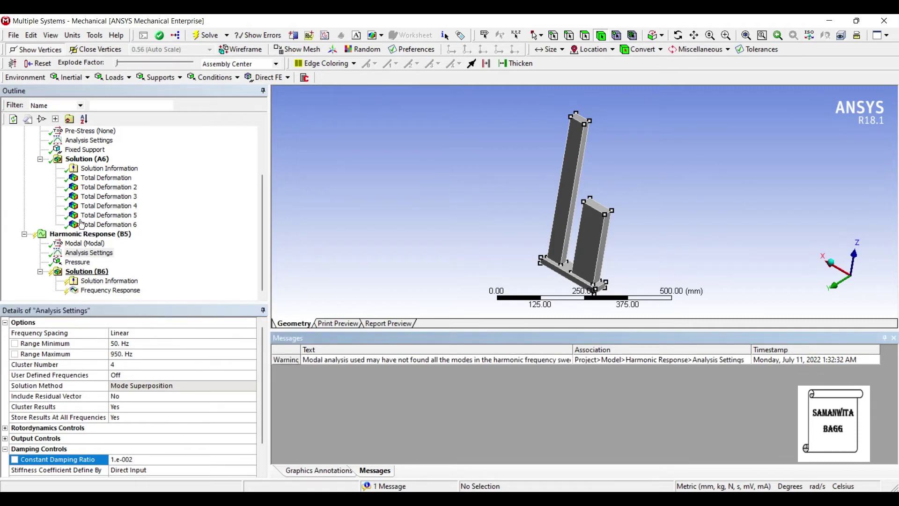
Solve the damped harmonic response and review the frequency response plots and peak result values
click(87, 271)
click(206, 35)
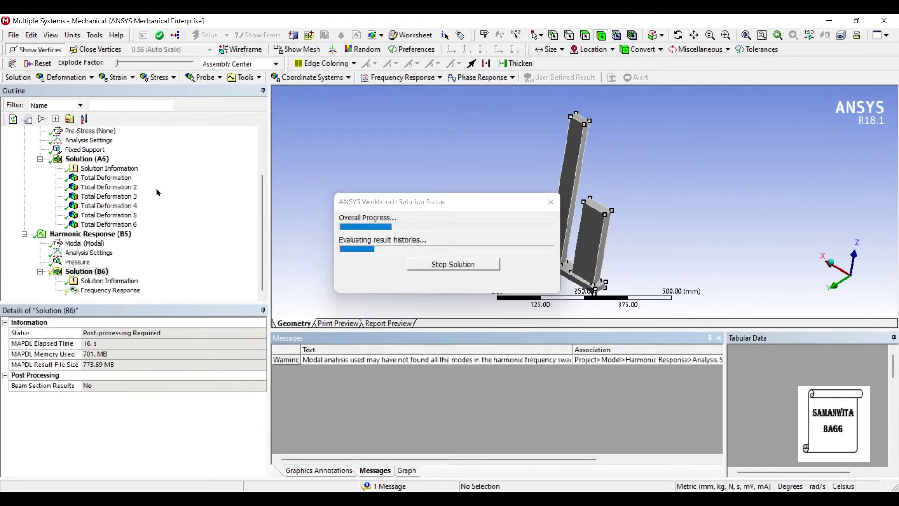
click(111, 290)
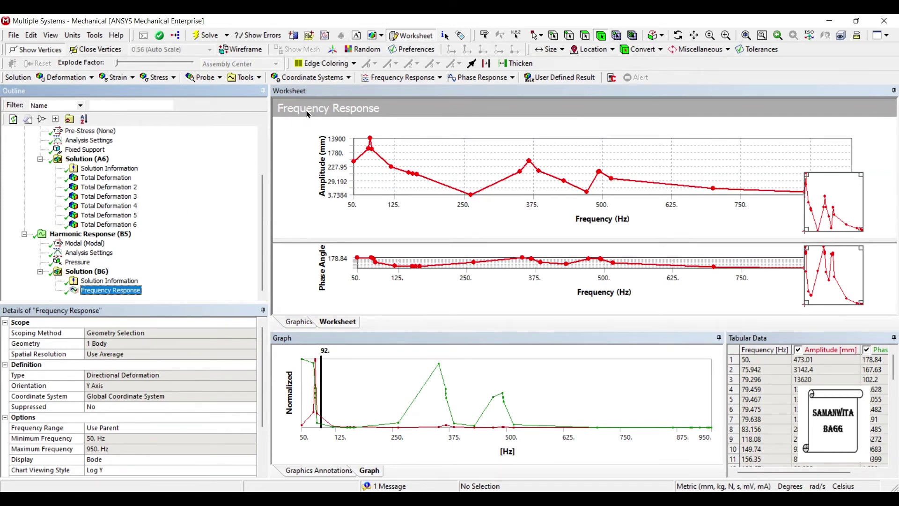
scroll(37, 356, down, 2)
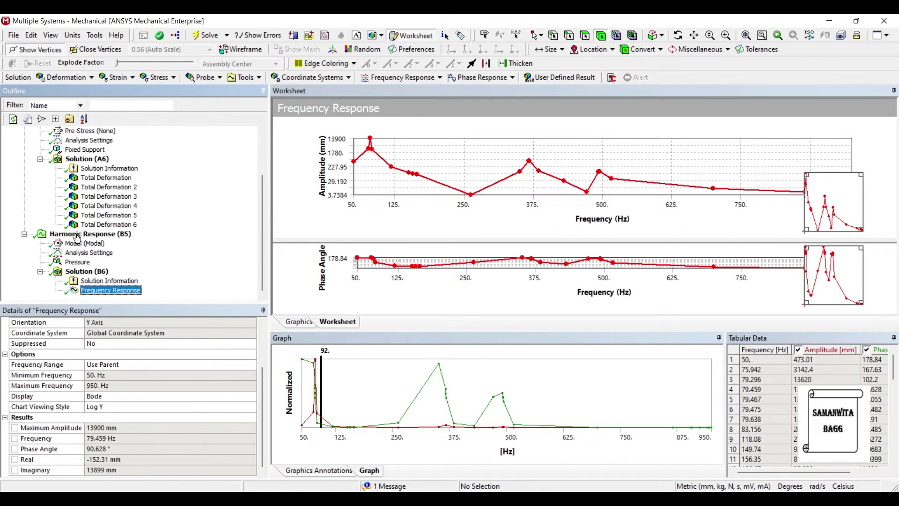
Create a contour result from the frequency response in the harmonic response solution
right_click(82, 288)
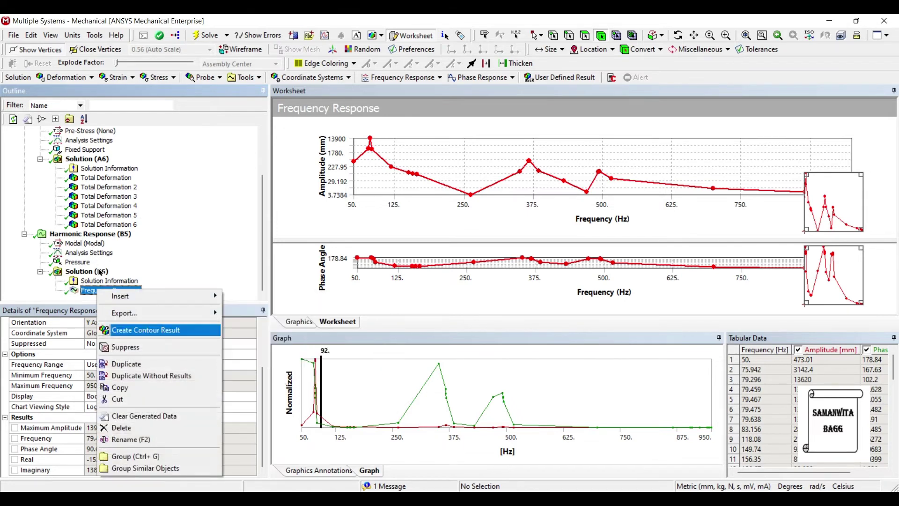
click(117, 329)
scroll(107, 239, down, 1)
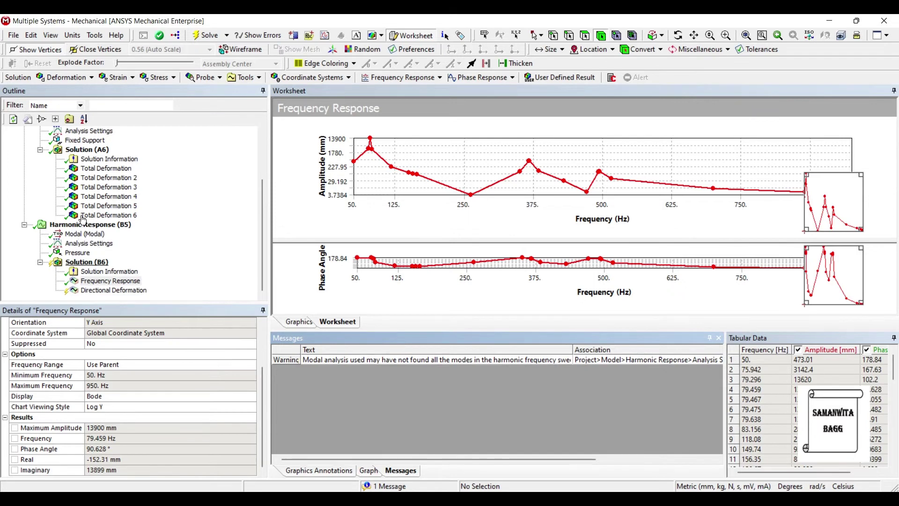
Insert an Equivalent (von-Mises) Stress result for all bodies in the harmonic response solution
right_click(101, 263)
key(Right)
key(Down)
key(Down)
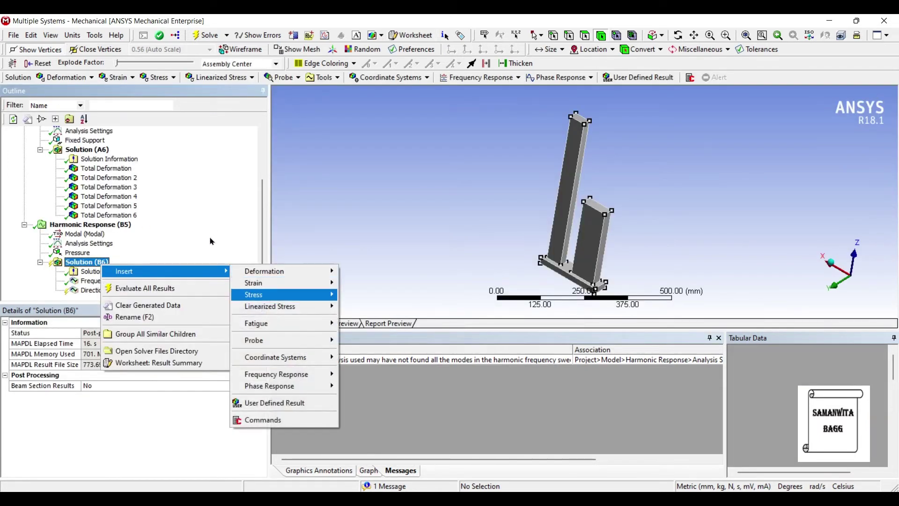
key(Right)
key(Return)
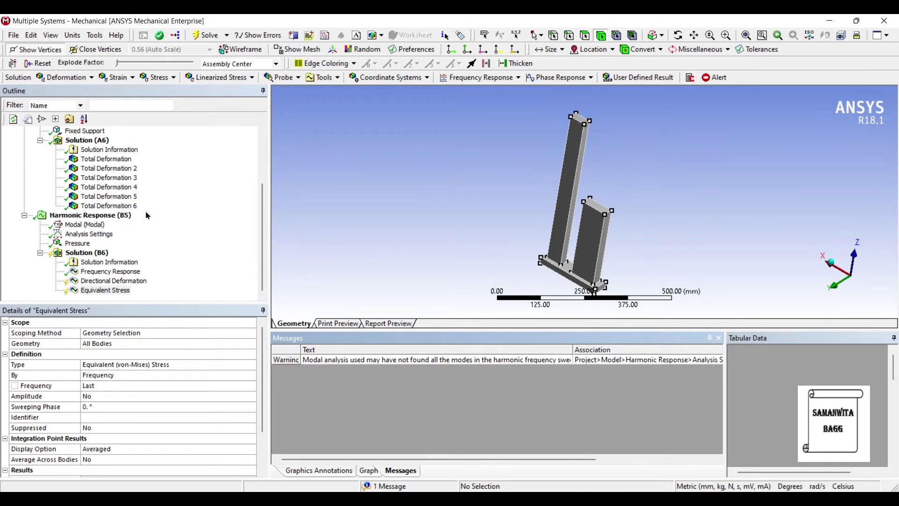
Check the frequency of the frequency response's maximum amplitude, then set the equivalent stress result's frequency to 75.459 Hz
key(Up)
key(Up)
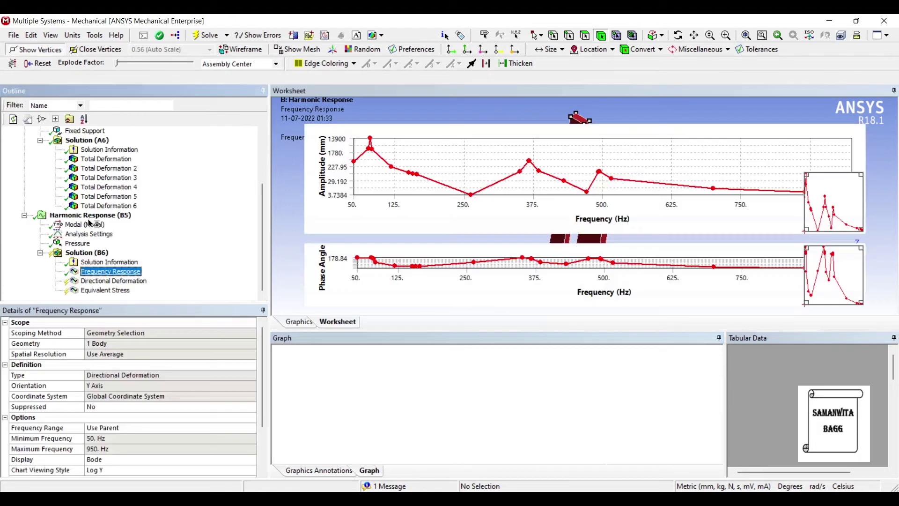
scroll(96, 355, down, 2)
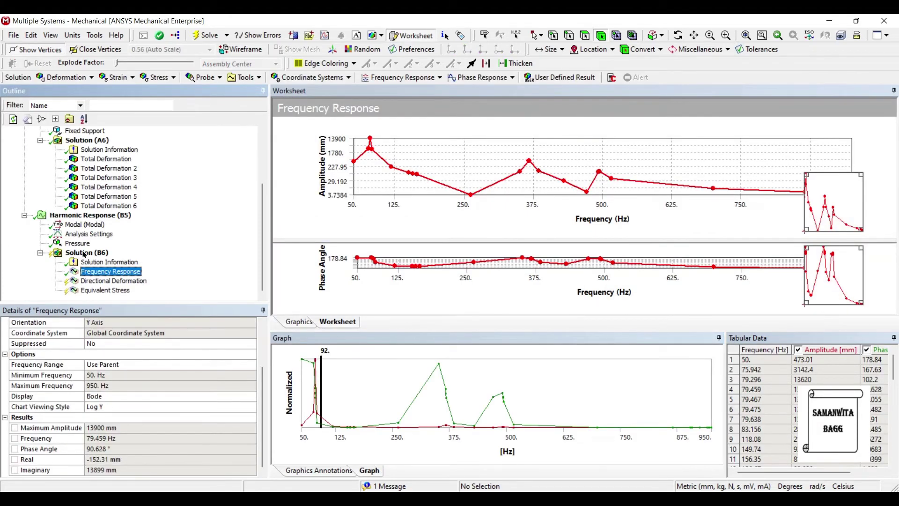
key(Down)
key(Down)
click(97, 386)
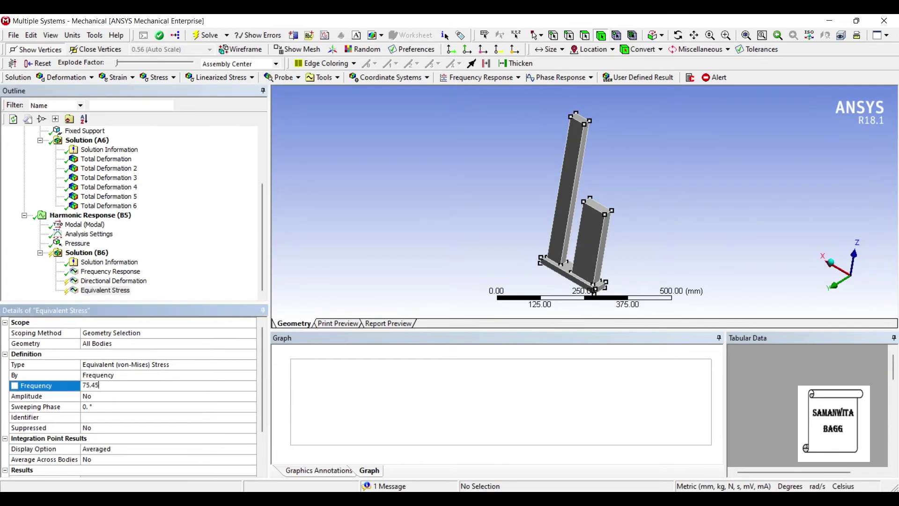
key(Return)
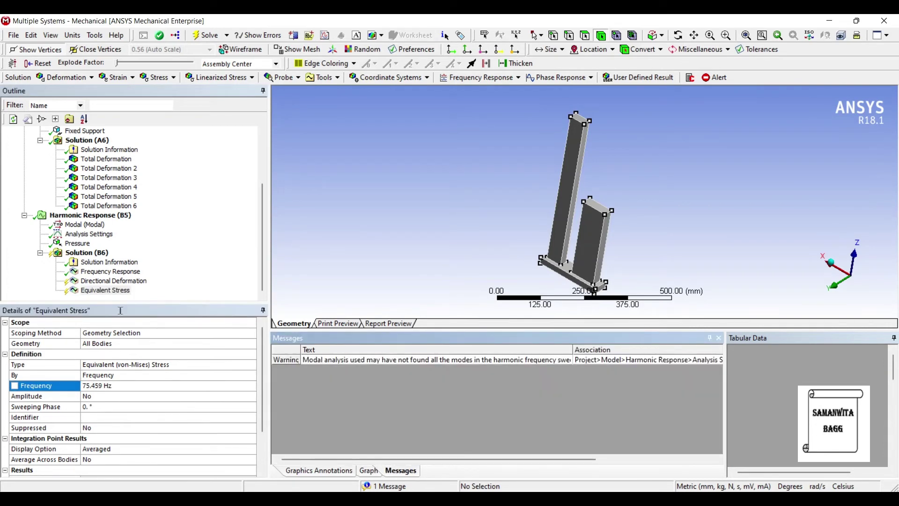
Evaluate the new directional deformation and equivalent stress results of the harmonic response and display the solution frequency graph
click(87, 252)
click(206, 35)
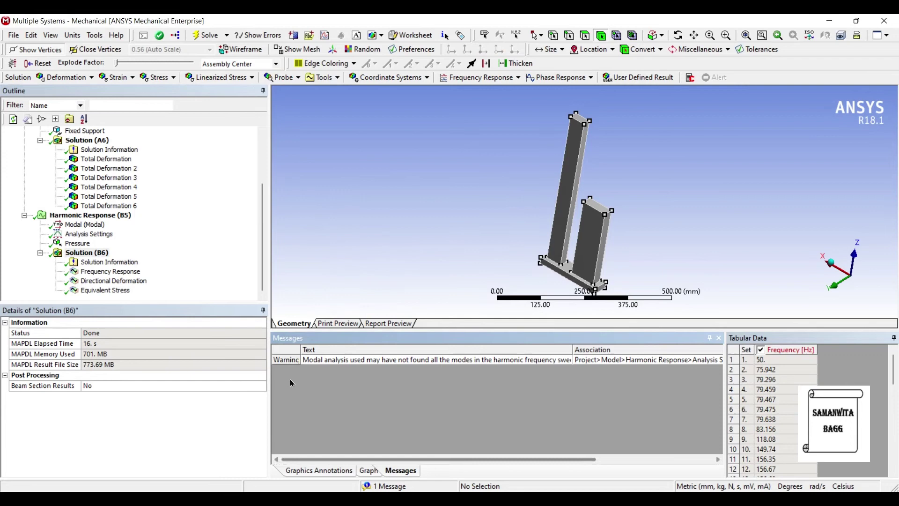
click(369, 470)
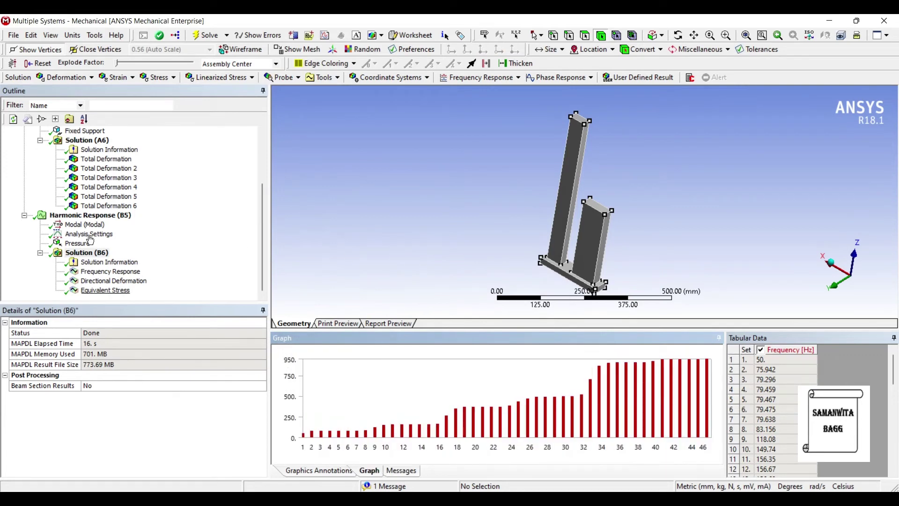
Examine and compare the directional deformation and equivalent stress contours of the harmonic response, including where their extremes lie
click(114, 280)
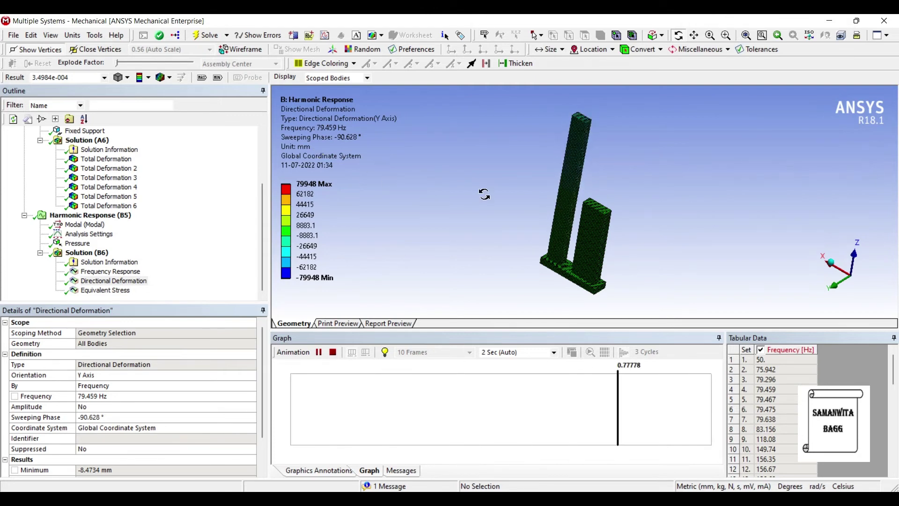
click(105, 290)
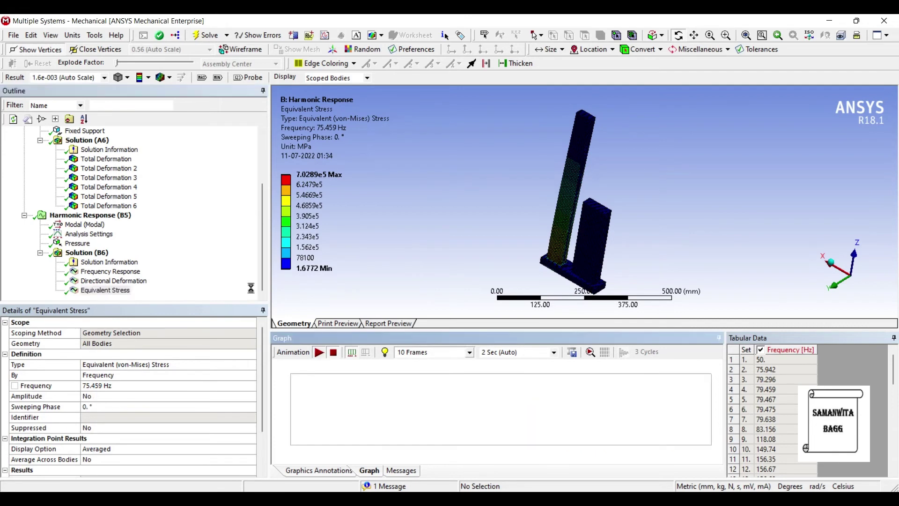
middle_drag(476, 169, 444, 195)
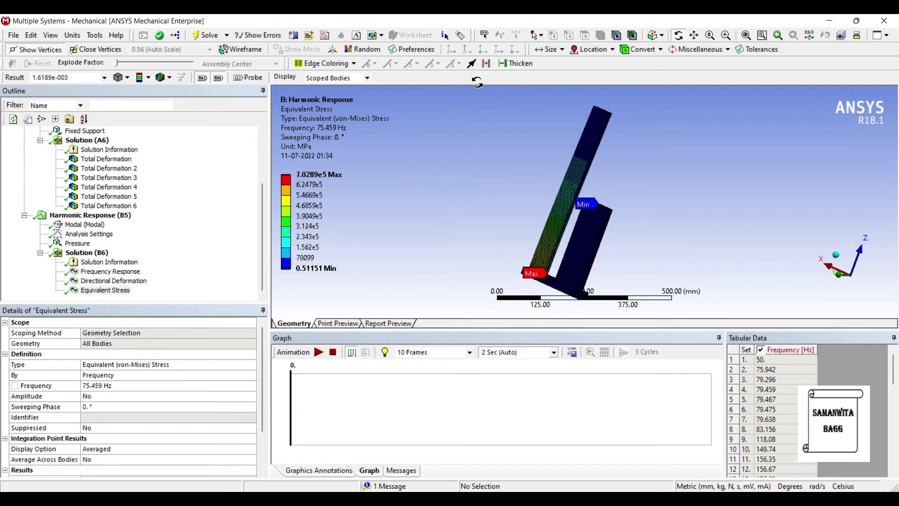
click(114, 281)
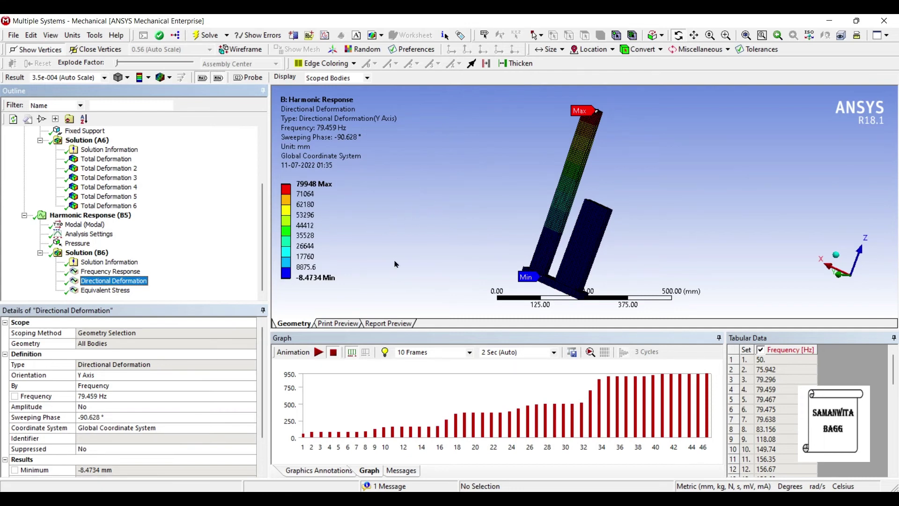
click(105, 290)
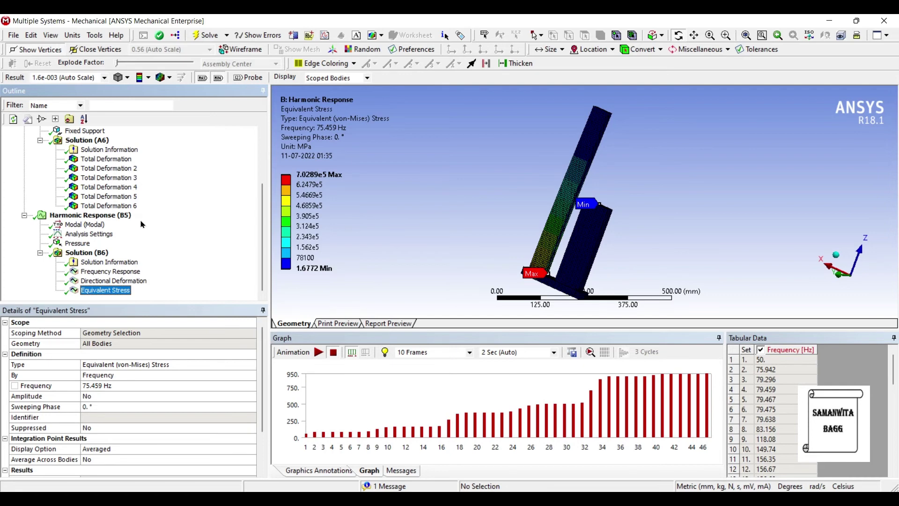
Insert a Fatigue Tool in the harmonic response solution and add a Life result for all bodies to it
right_click(94, 253)
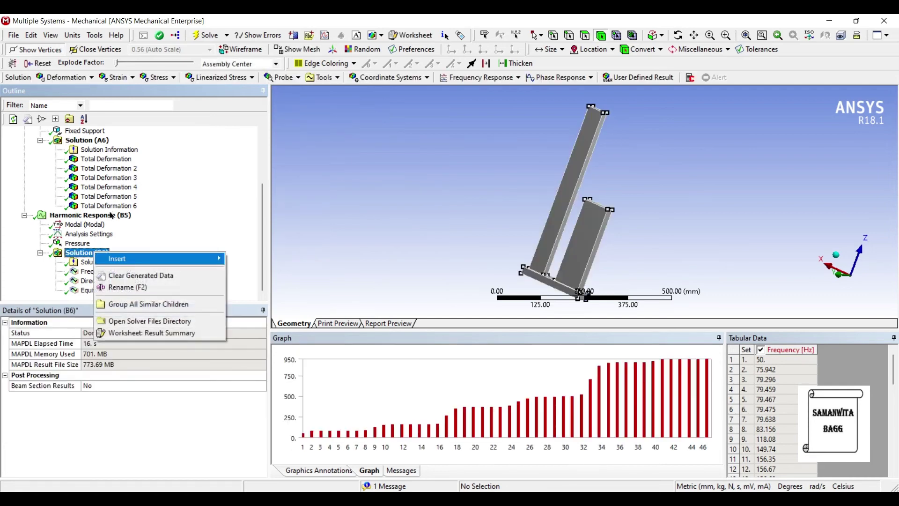
mouse_move(266, 311)
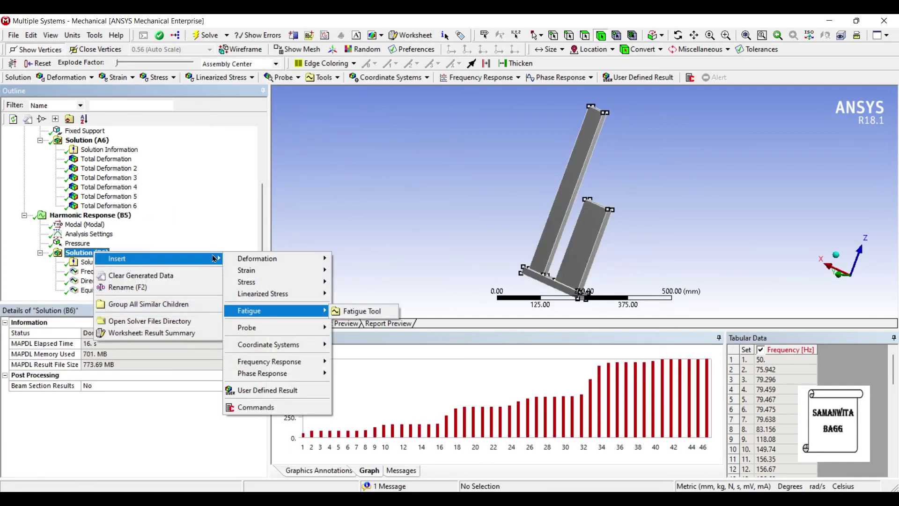
click(362, 311)
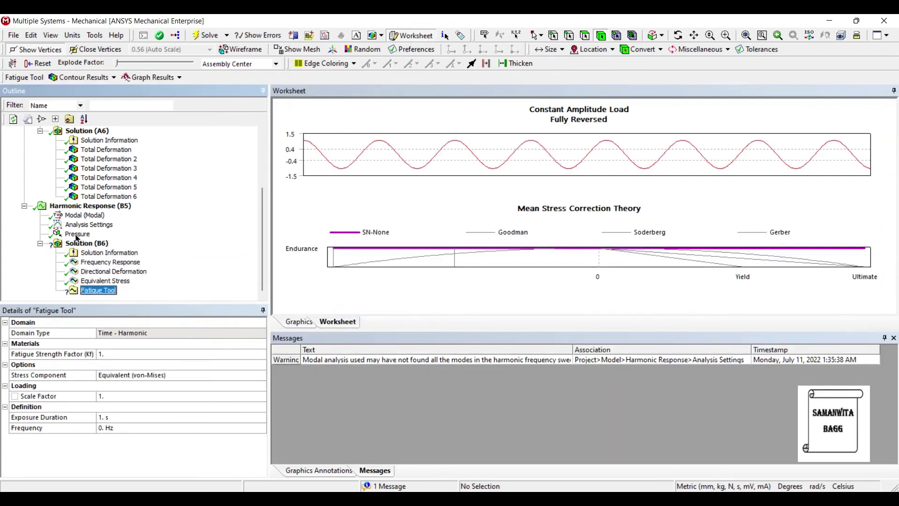
key(shift+F10)
key(Right)
key(Return)
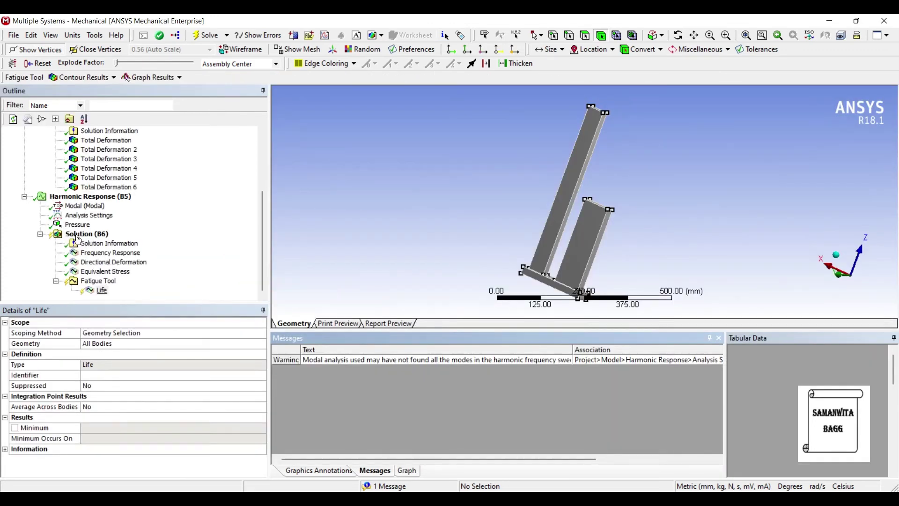
Add a Safety Factor result for all bodies to the Fatigue Tool and evaluate the harmonic response's fatigue results
key(Up)
key(shift+F10)
key(Right)
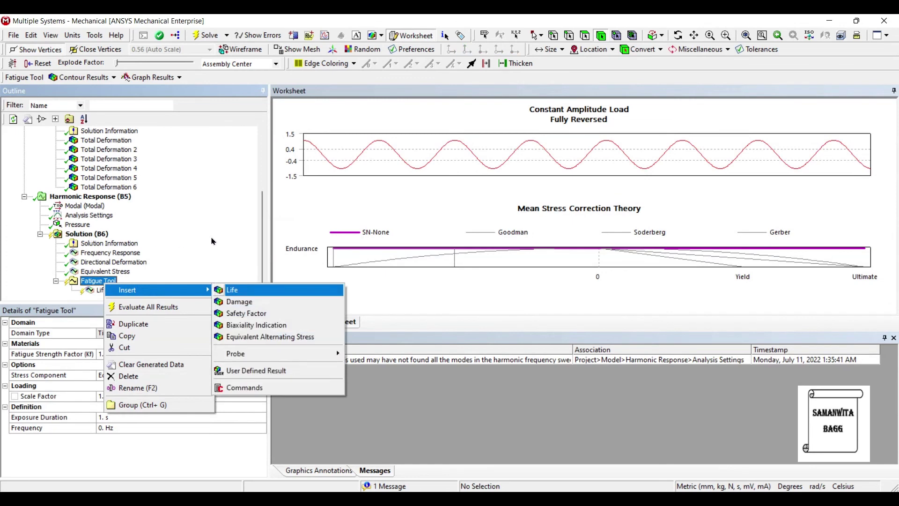
key(Down)
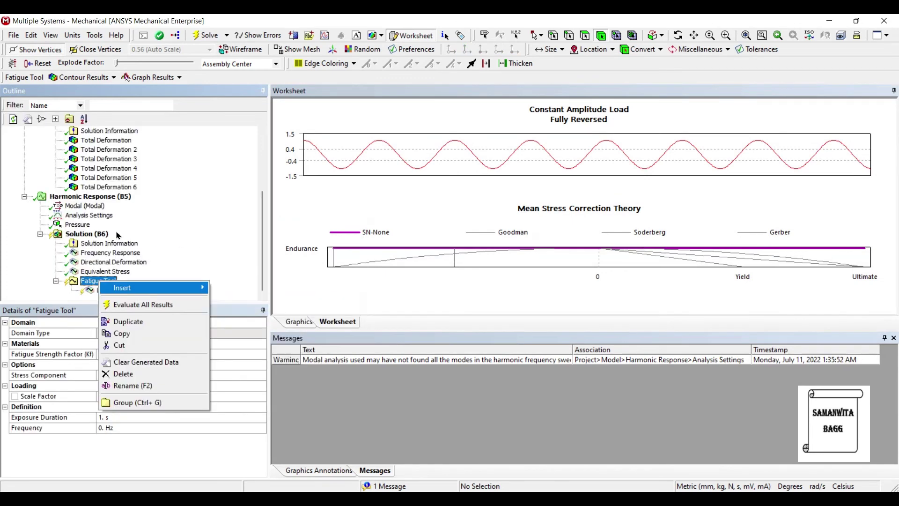
mouse_move(141, 287)
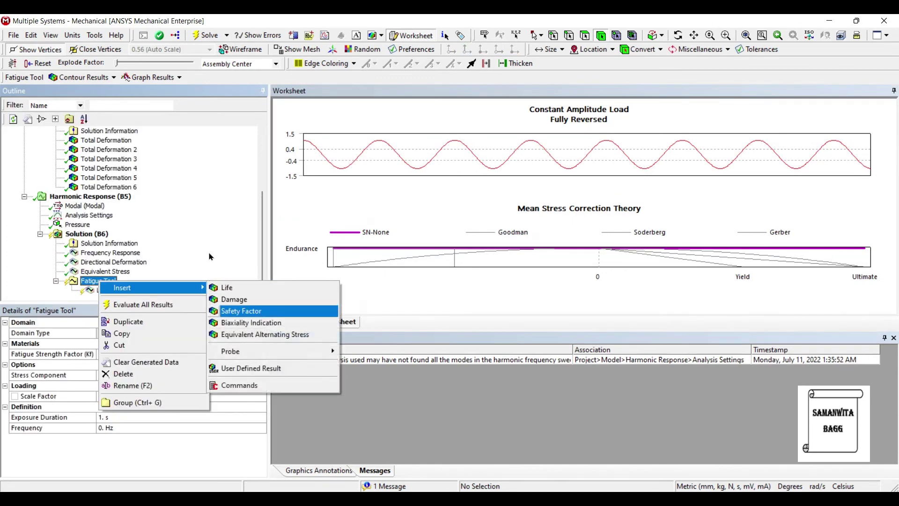
key(Return)
click(87, 224)
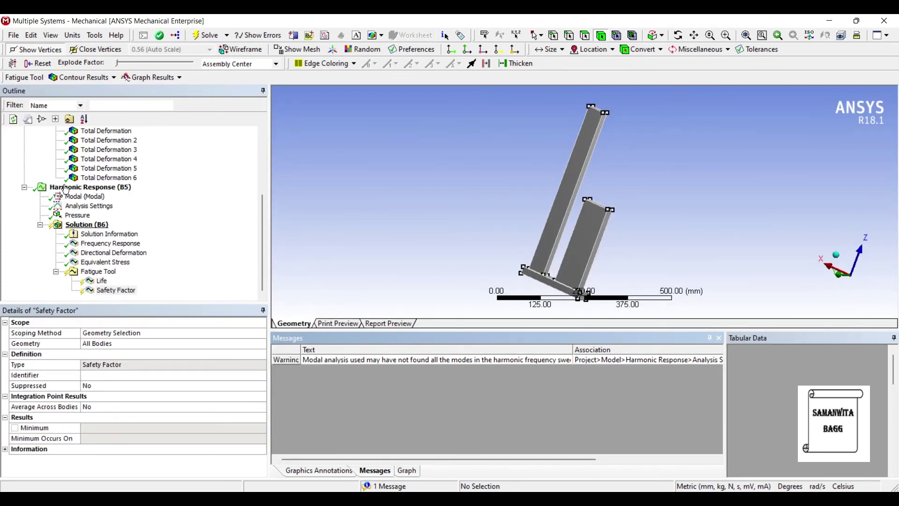
click(206, 35)
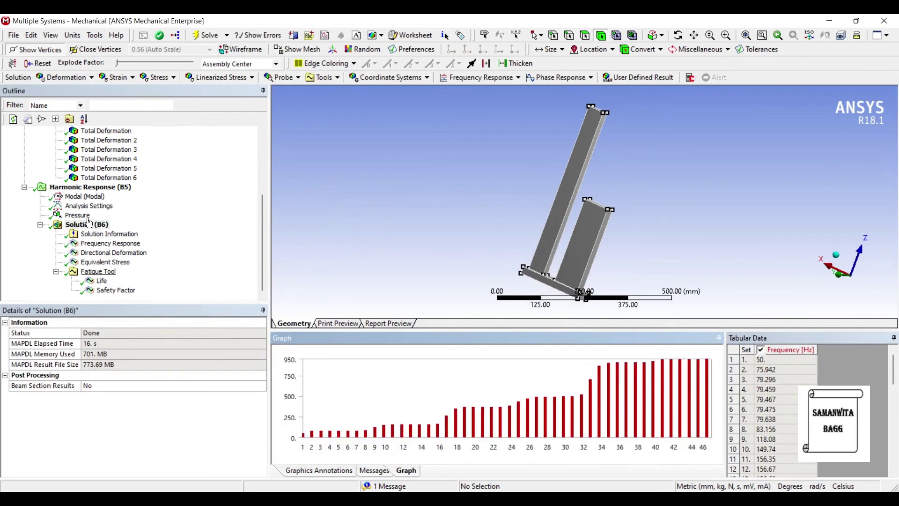
Animate the fatigue Life result and examine the Life and Safety Factor contours, including where their extremes lie on the columns
click(101, 281)
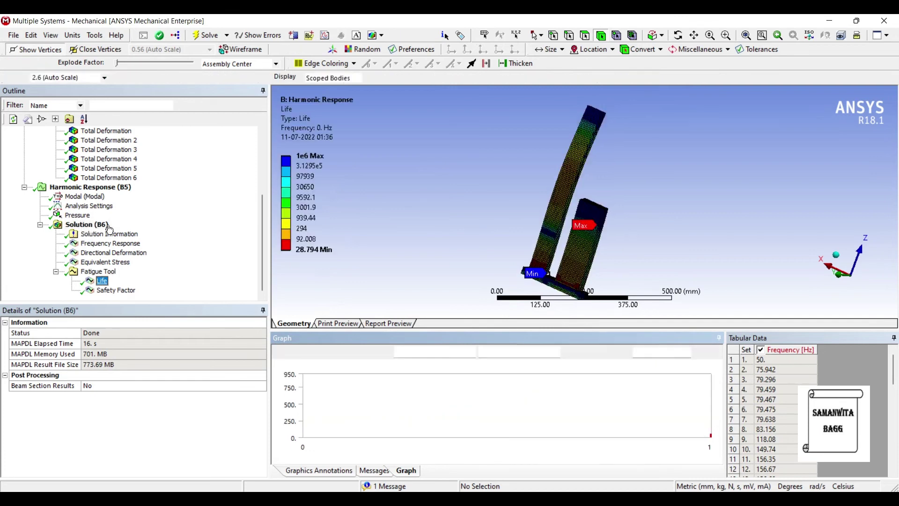
click(319, 352)
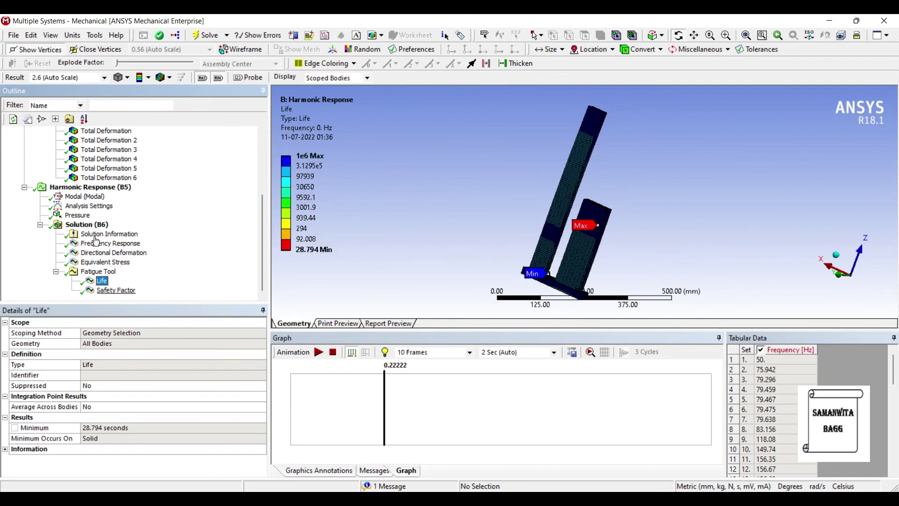
click(114, 291)
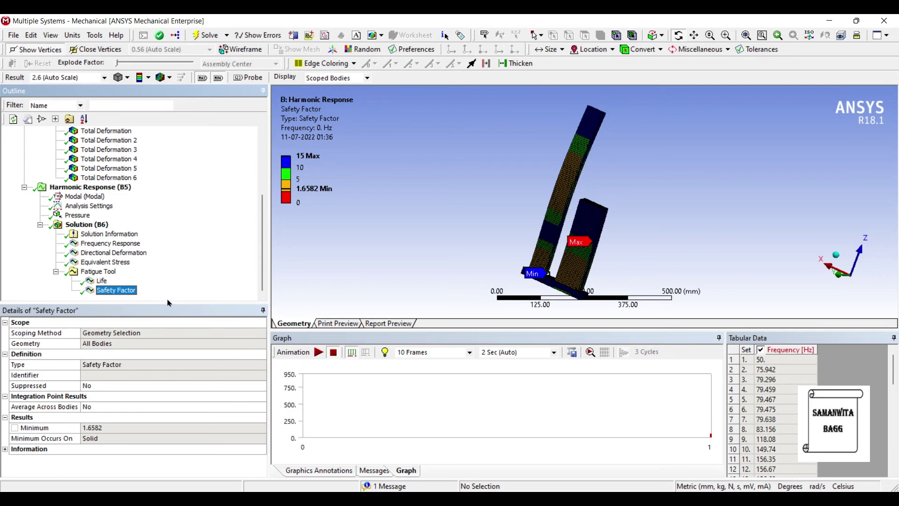
click(102, 281)
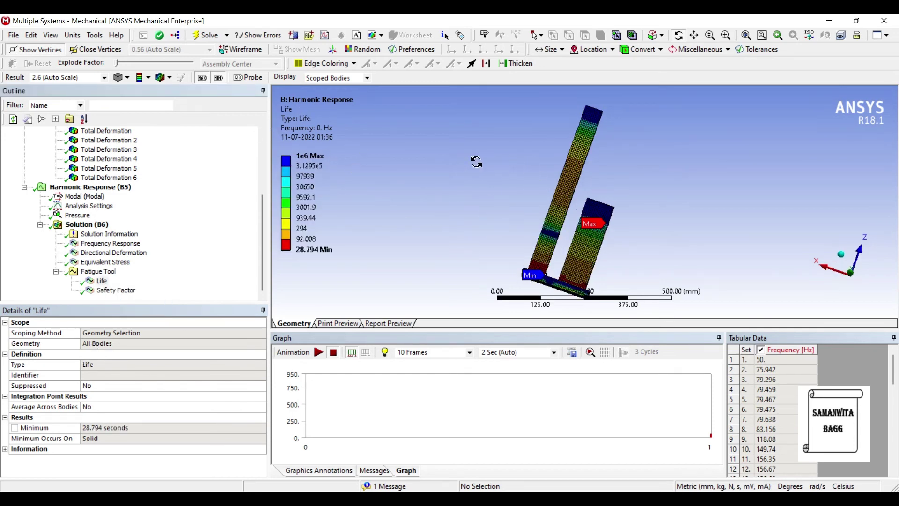
drag(462, 210, 498, 186)
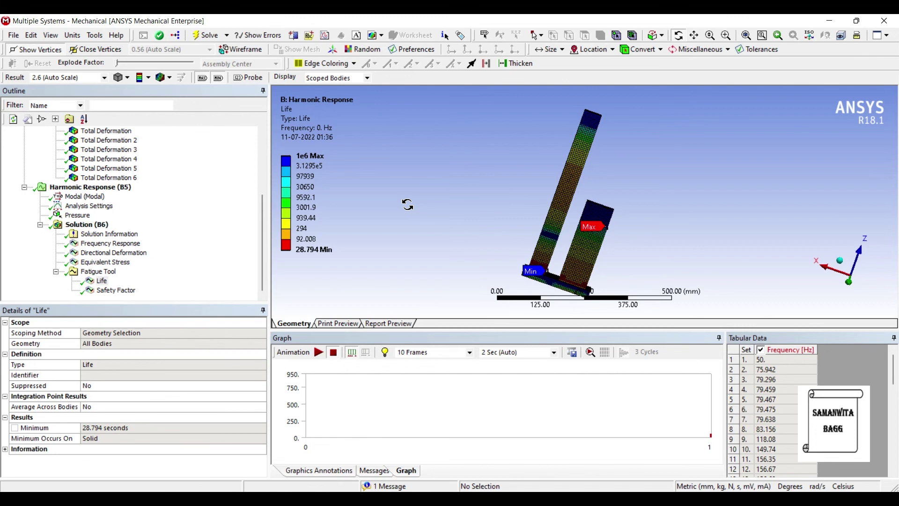
Animate the harmonic response's Y-axis directional deformation and inspect the motion of both columns from different angles
click(114, 252)
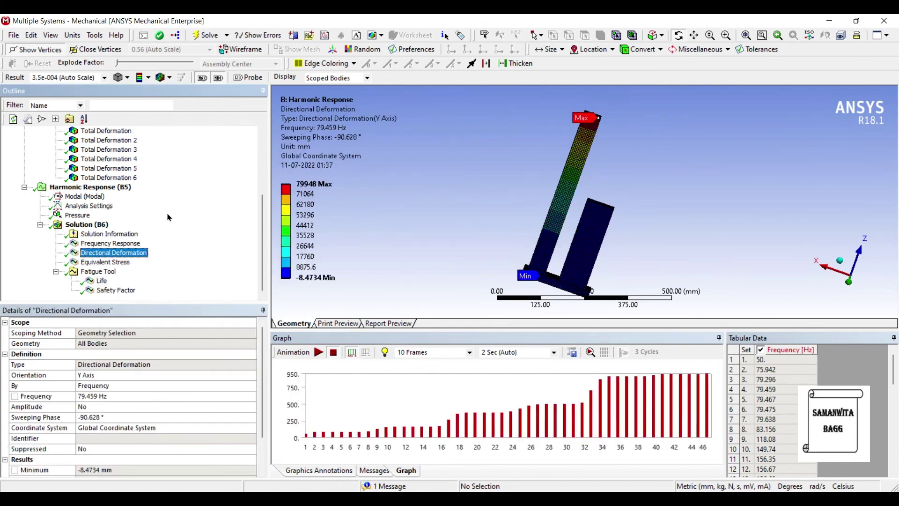
click(318, 352)
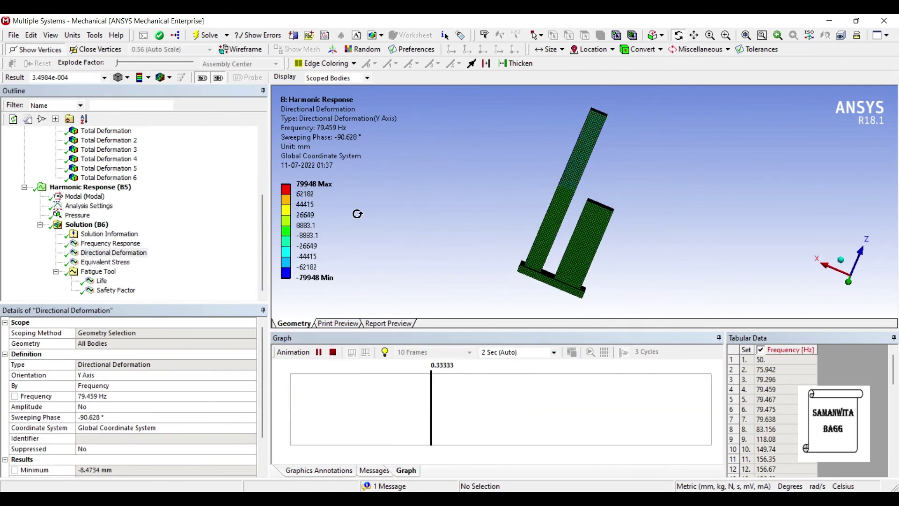
drag(358, 212, 392, 207)
drag(534, 191, 389, 169)
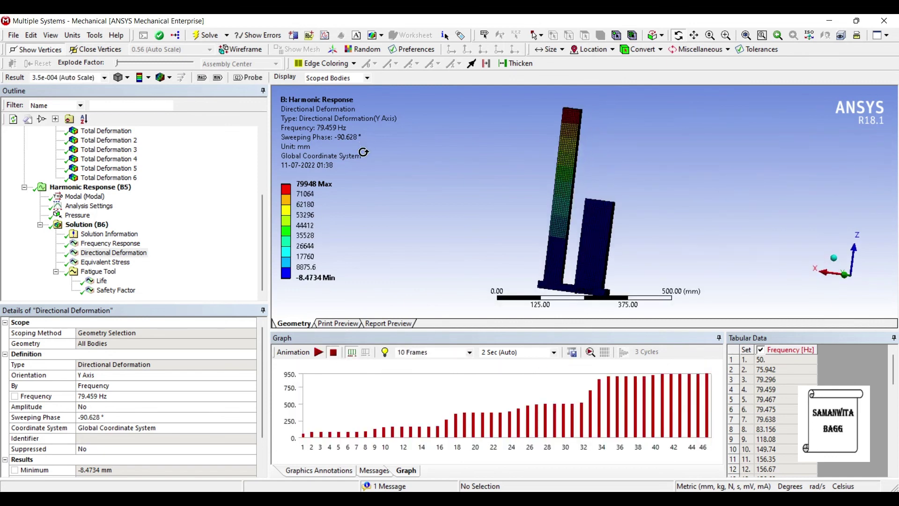
drag(363, 152, 363, 156)
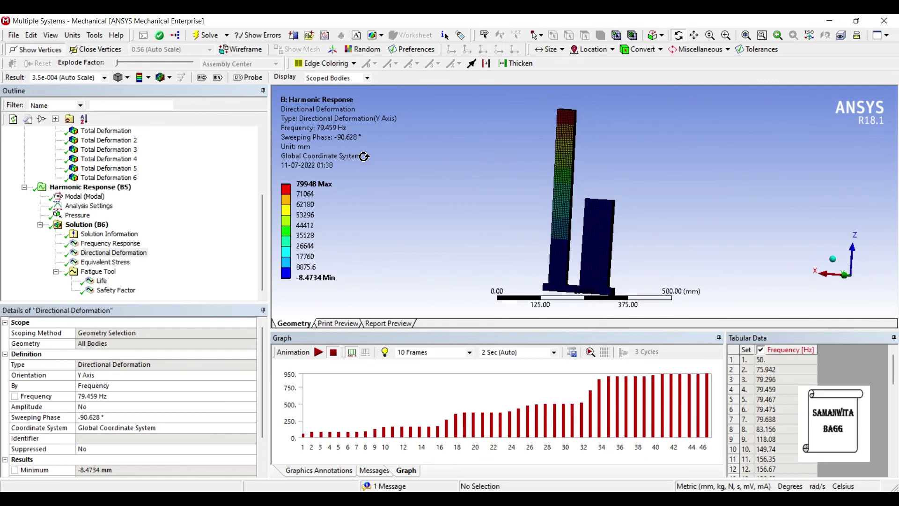